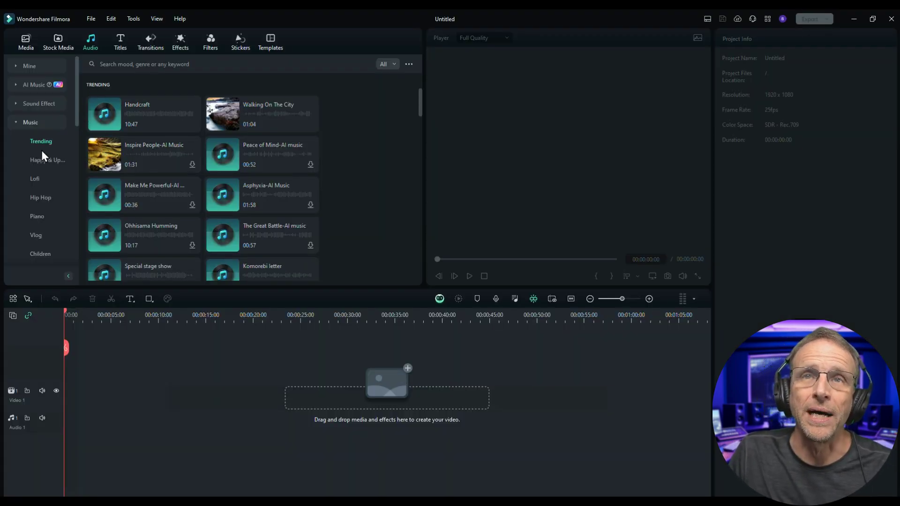
{"action": "scroll", "coordinate": [49, 153], "scroll_direction": "down", "scroll_amount": 5}
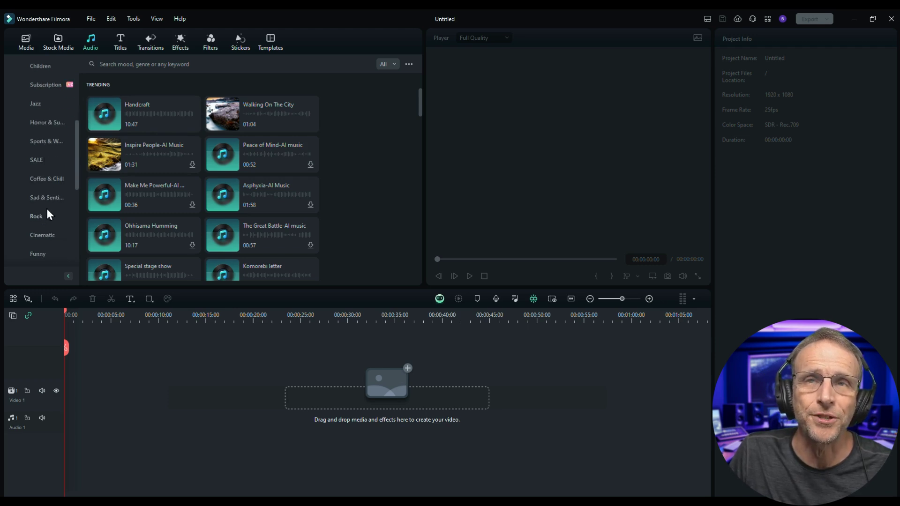
{"action": "scroll", "coordinate": [46, 208], "scroll_direction": "up", "scroll_amount": 8}
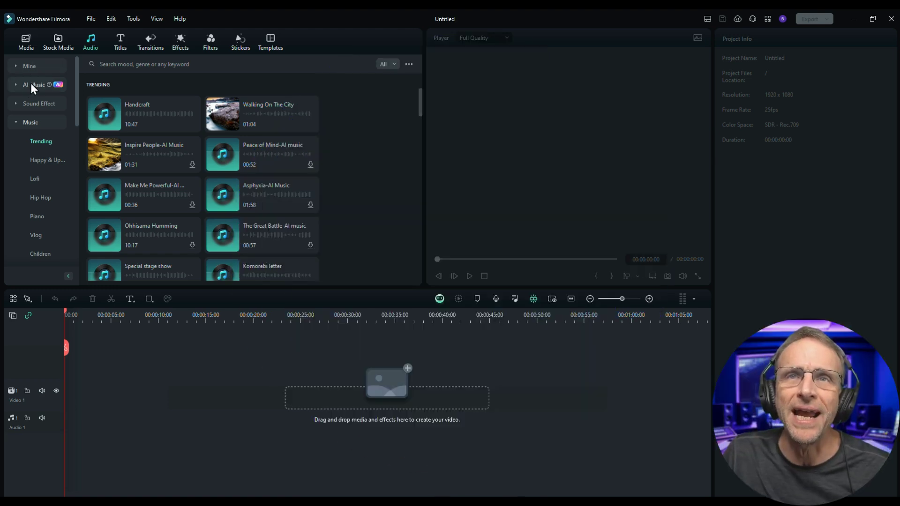
Start the AI Music generator and browse its mood, theme and genre tag lists
{"action": "left_click", "coordinate": [31, 86]}
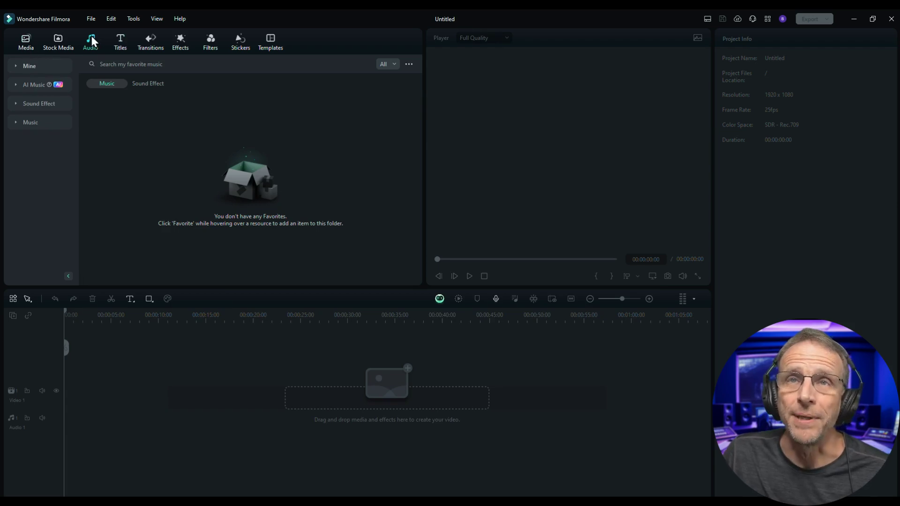
{"action": "left_click", "coordinate": [33, 85]}
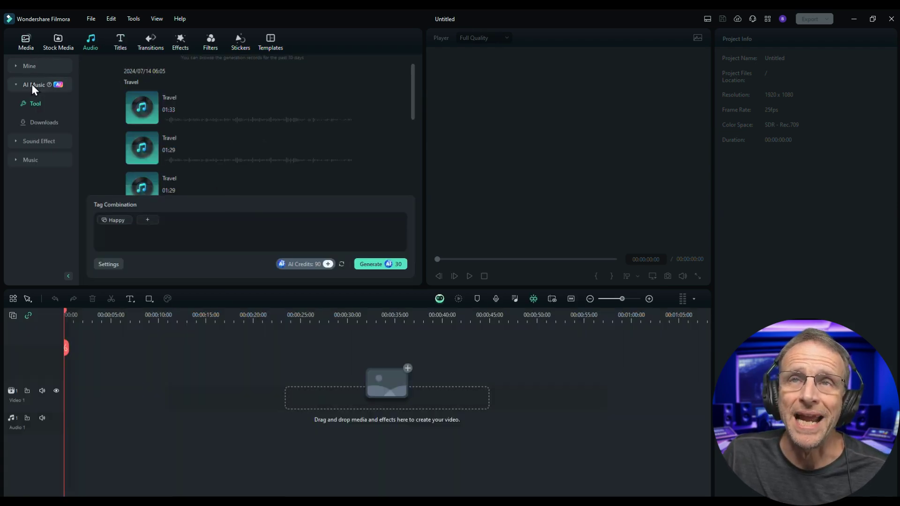
{"action": "left_click", "coordinate": [148, 220]}
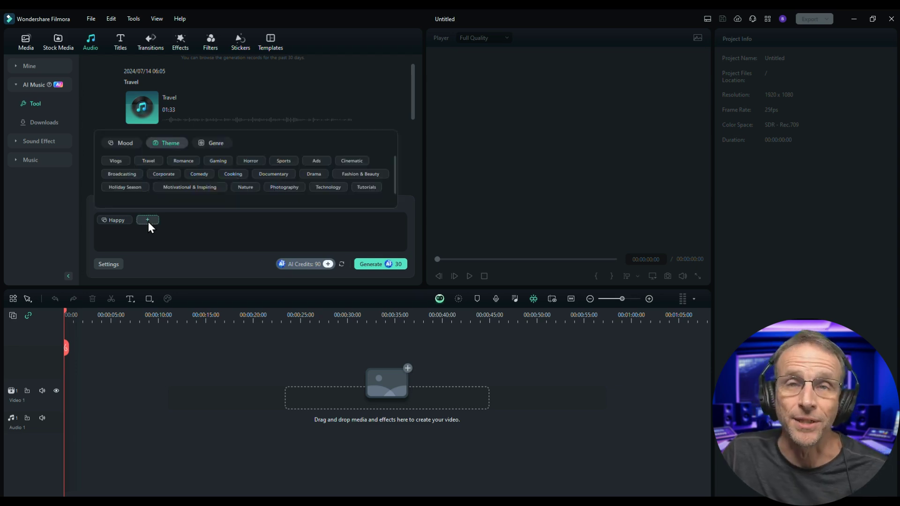
{"action": "left_click", "coordinate": [121, 144]}
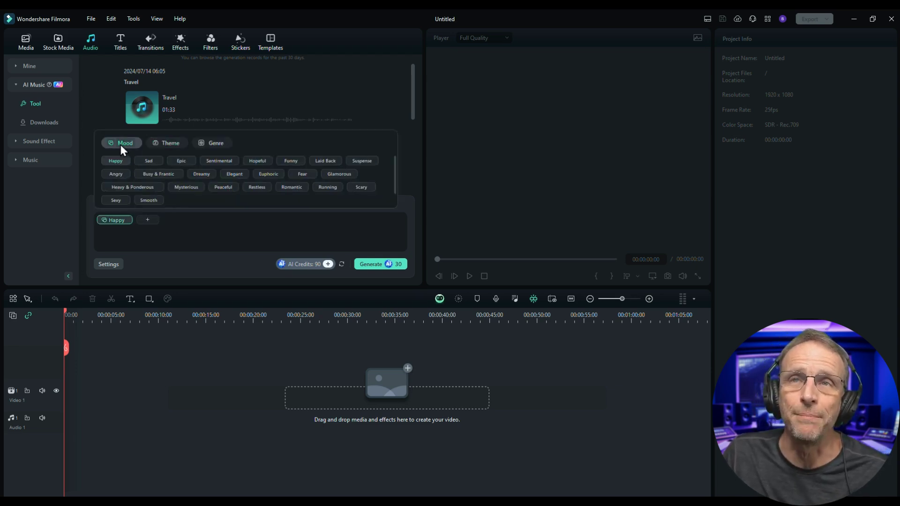
{"action": "left_click", "coordinate": [171, 143]}
{"action": "left_click", "coordinate": [221, 140]}
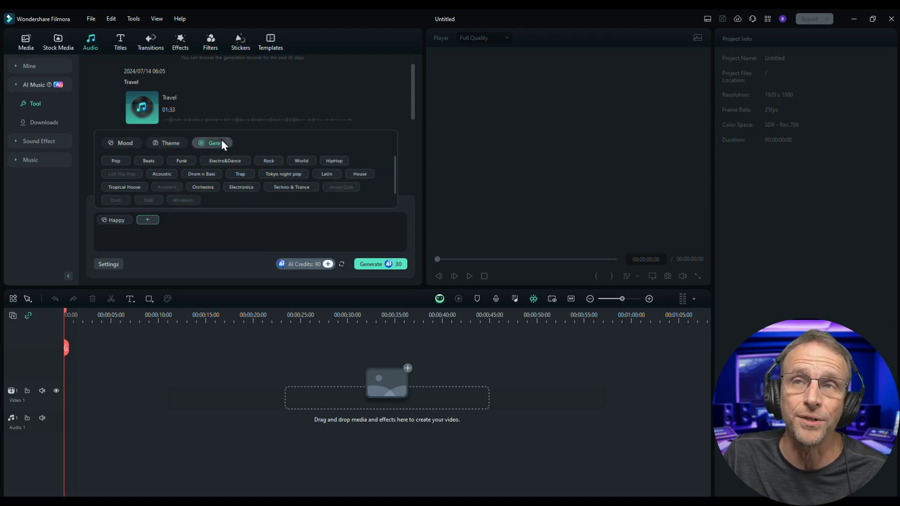
{"action": "left_click", "coordinate": [121, 145]}
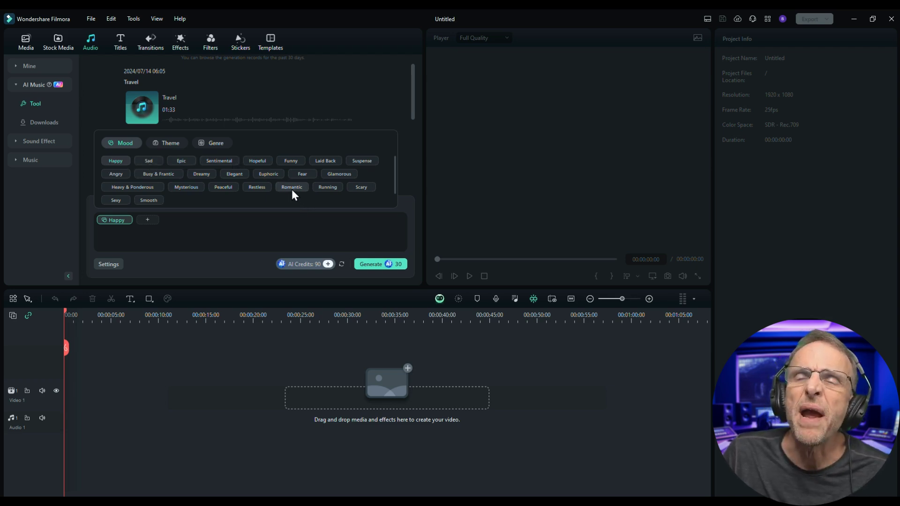
Combine the Elegant mood with the Nature theme tag and show the generation settings
{"action": "left_click", "coordinate": [168, 142]}
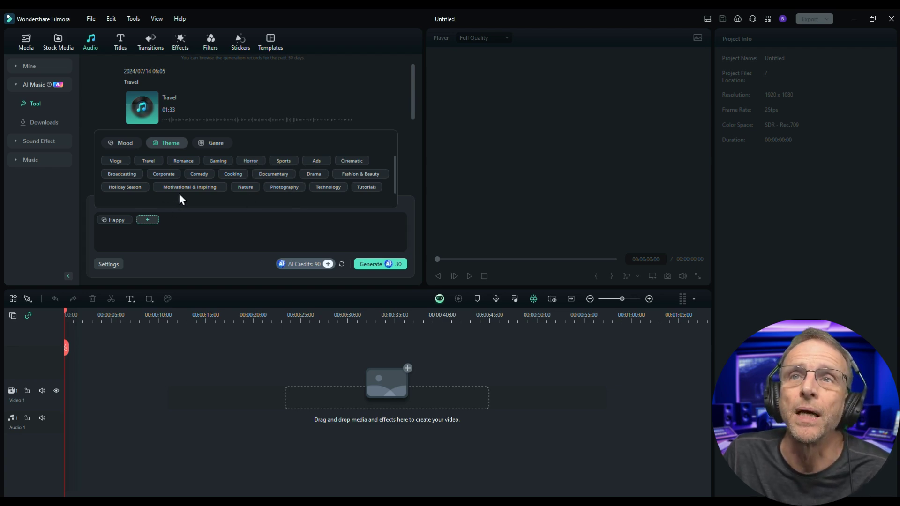
{"action": "left_click", "coordinate": [210, 146]}
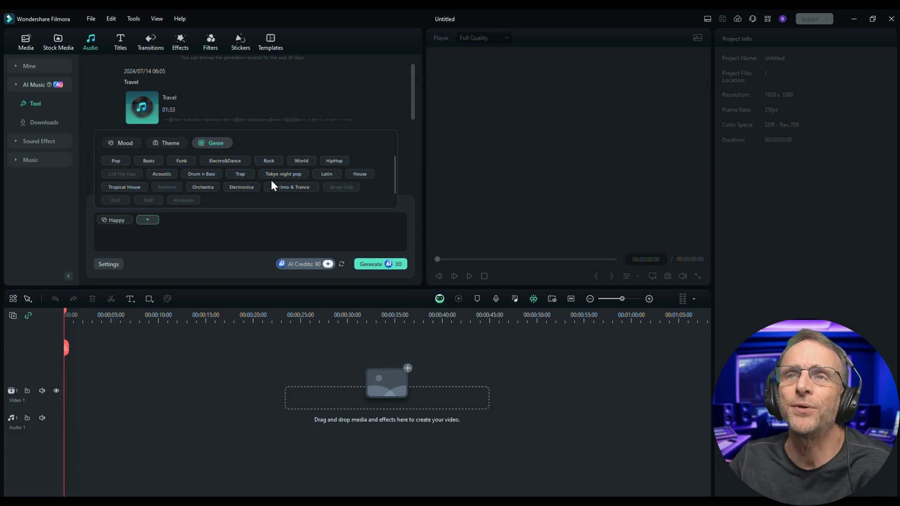
{"action": "left_click", "coordinate": [118, 145]}
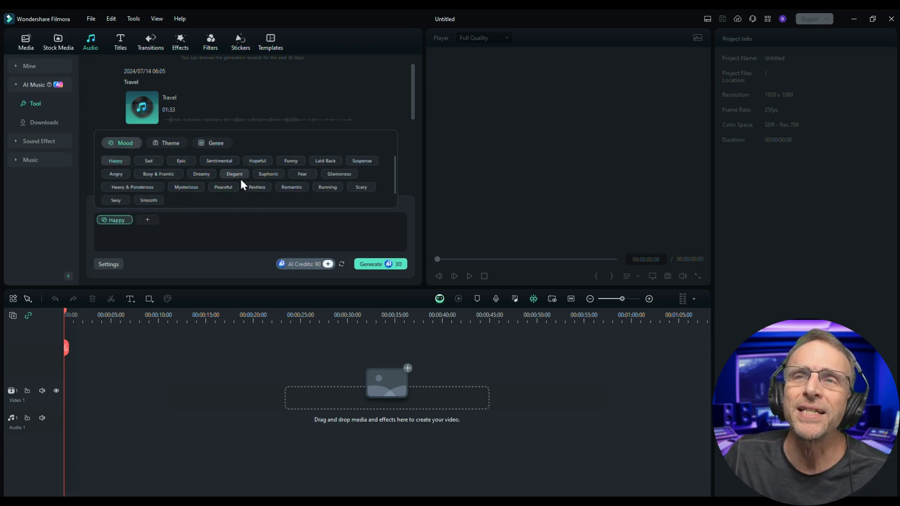
{"action": "left_click", "coordinate": [149, 221]}
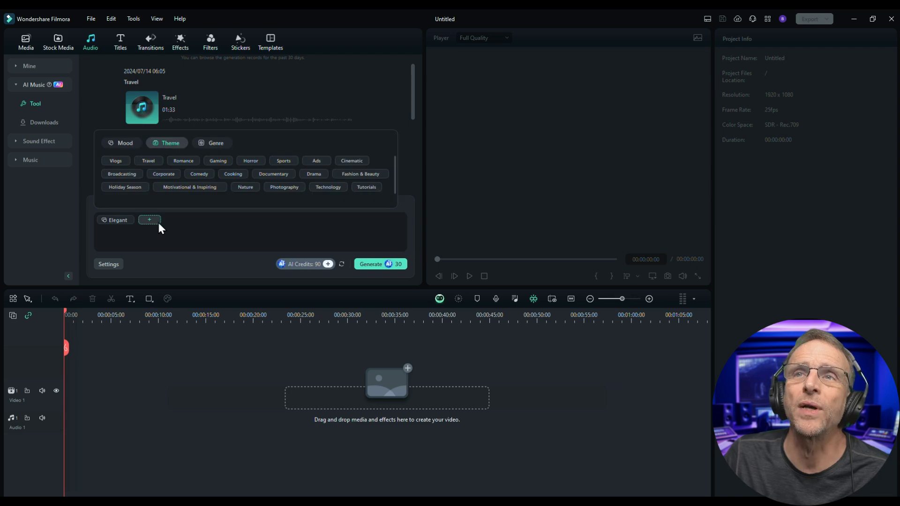
{"action": "left_click", "coordinate": [246, 186]}
{"action": "left_click", "coordinate": [106, 266]}
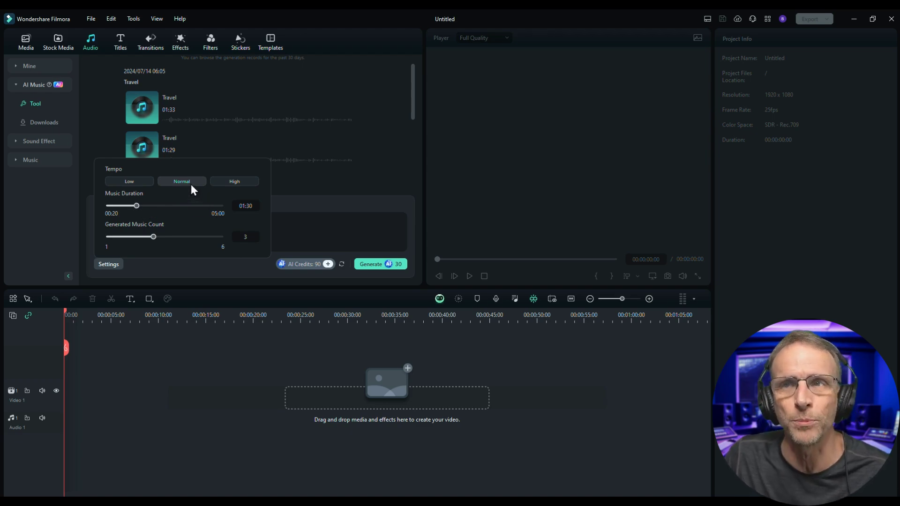
Generate three Elegant_Nature tracks at Normal tempo, 01:30 duration
{"action": "left_click", "coordinate": [372, 263]}
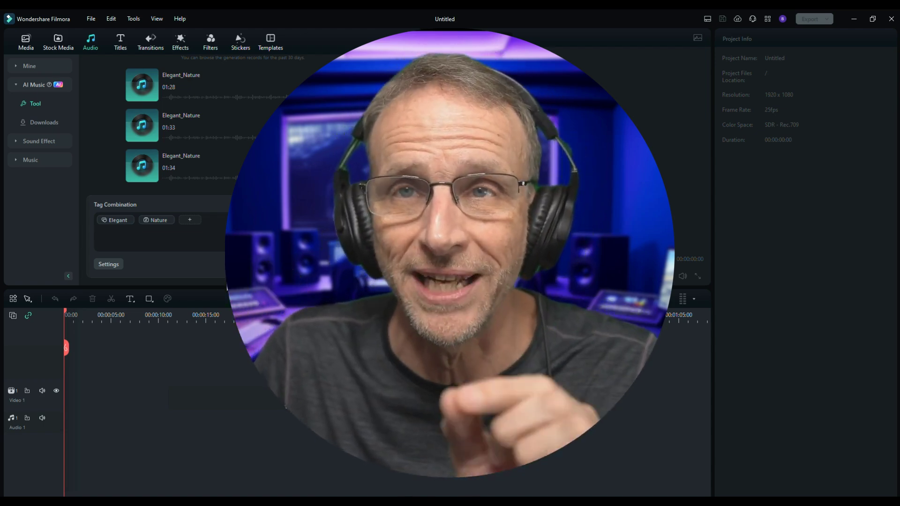
Preview the three Elegant_Nature tracks in turn, ending on the 01:34 one
{"action": "mouse_move", "coordinate": [204, 167]}
{"action": "mouse_move", "coordinate": [142, 89]}
{"action": "left_click", "coordinate": [143, 86]}
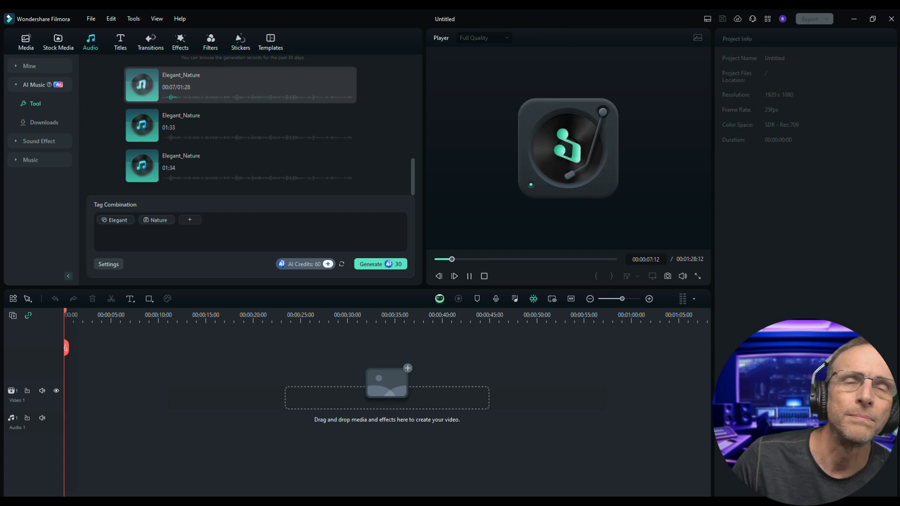
{"action": "left_click", "coordinate": [141, 125]}
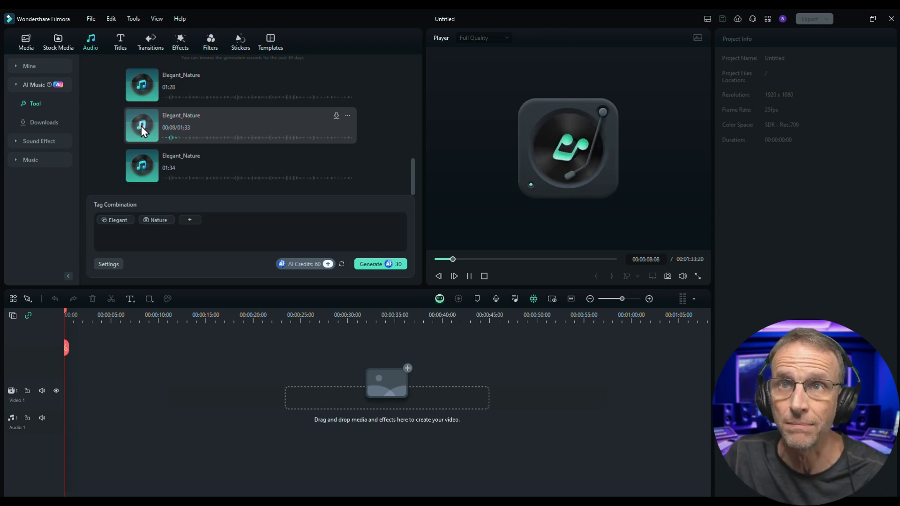
{"action": "left_click", "coordinate": [145, 167]}
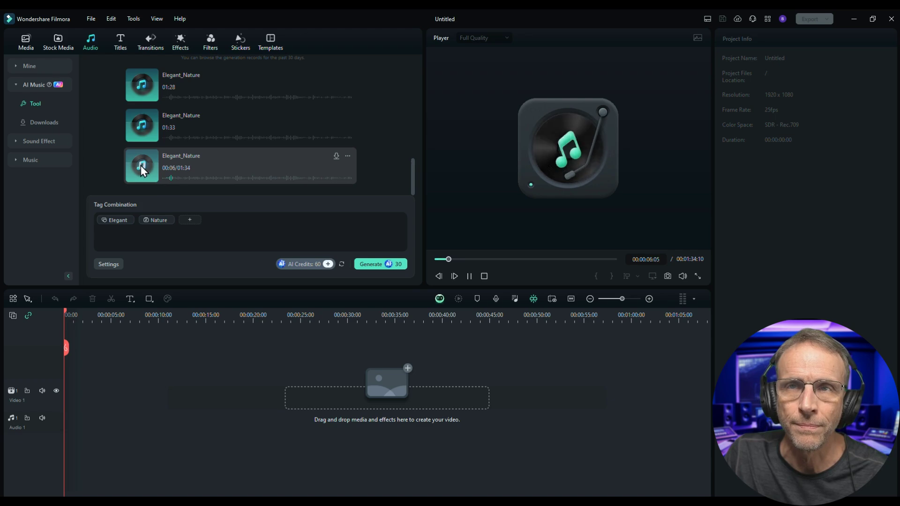
Lay the third Elegant_Nature track on the audio track and add 'lake' stock clips Lake Ashi and aerial blue lake
{"action": "left_click_drag", "start_coordinate": [195, 156], "coordinate": [113, 440]}
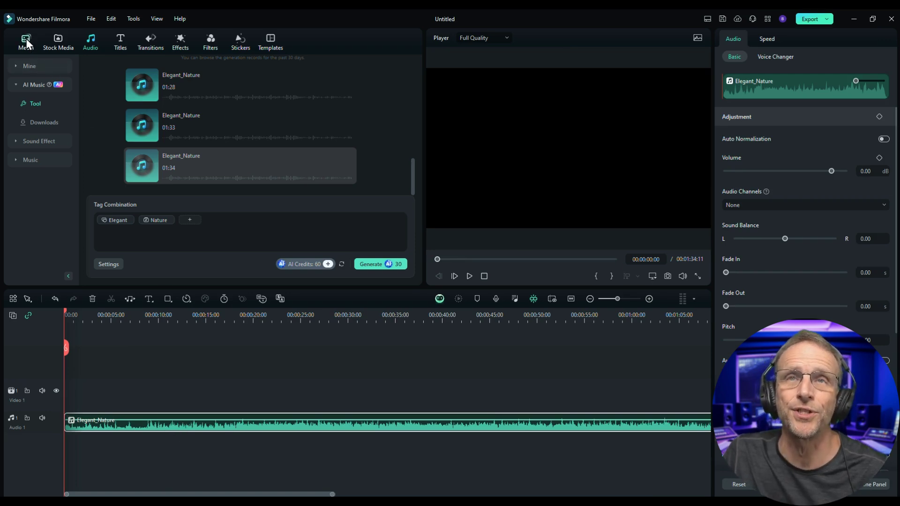
{"action": "left_click", "coordinate": [56, 41]}
{"action": "left_click", "coordinate": [158, 64]}
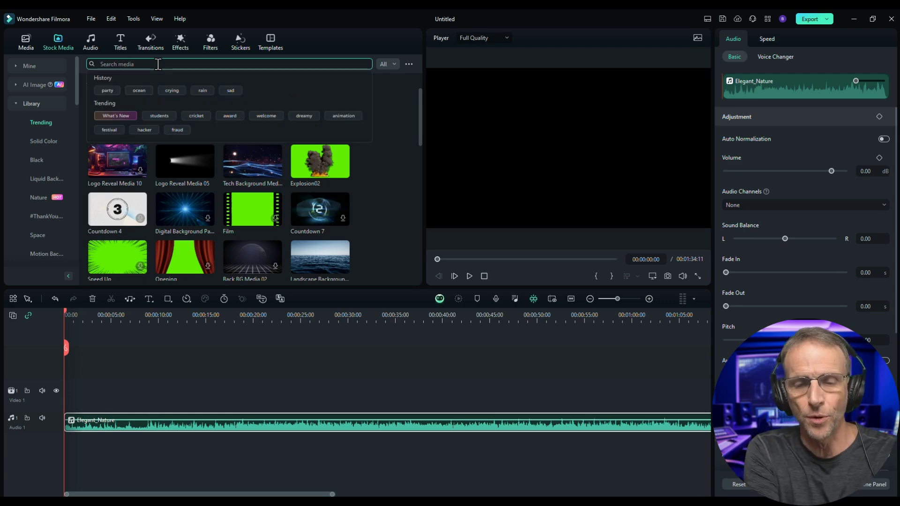
{"action": "type", "text": "lake"}
{"action": "key", "text": "Return"}
{"action": "left_click_drag", "start_coordinate": [117, 98], "coordinate": [43, 408]}
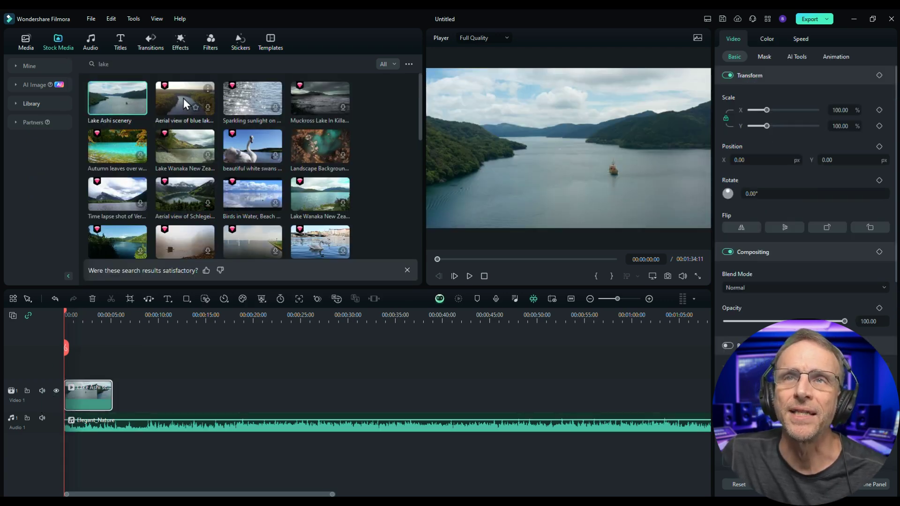
{"action": "left_click_drag", "start_coordinate": [184, 98], "coordinate": [148, 408]}
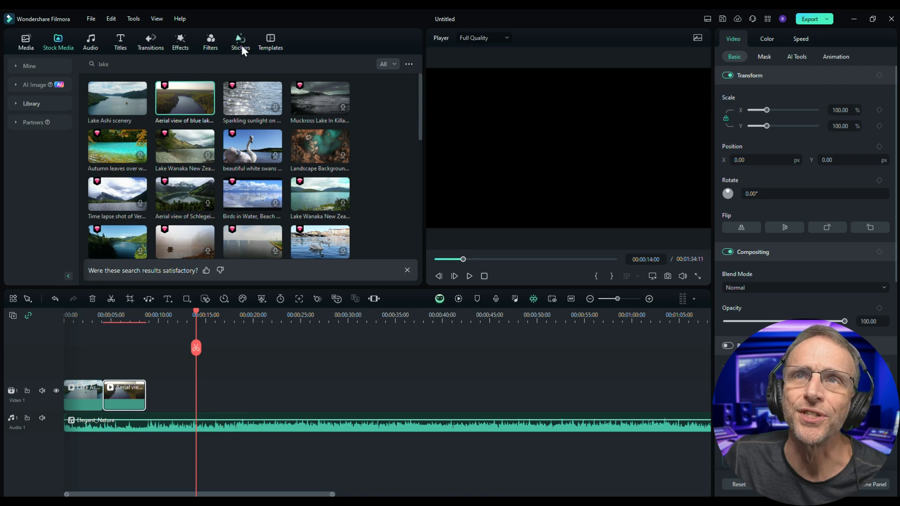
{"action": "left_click", "coordinate": [148, 42]}
Place a Warp Zoom 6 transition between the two lake clips and preview it
{"action": "mouse_move", "coordinate": [165, 126]}
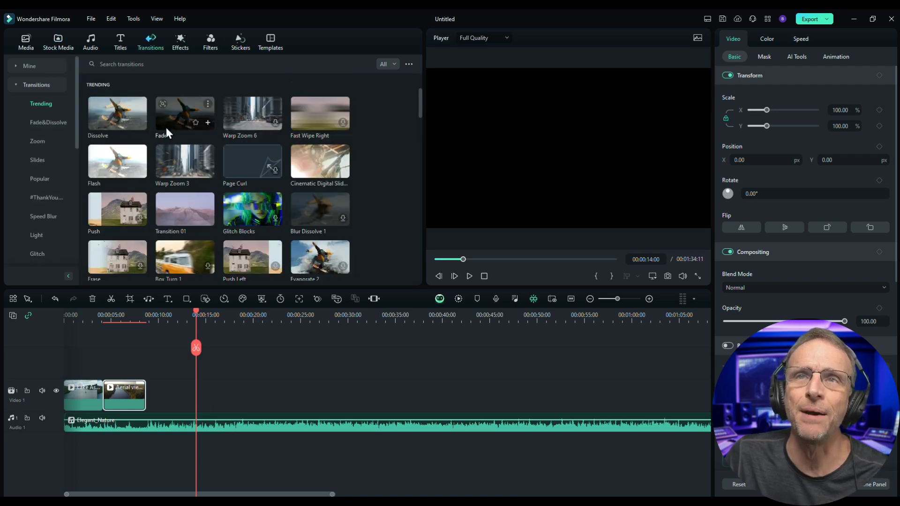
{"action": "left_click", "coordinate": [246, 111]}
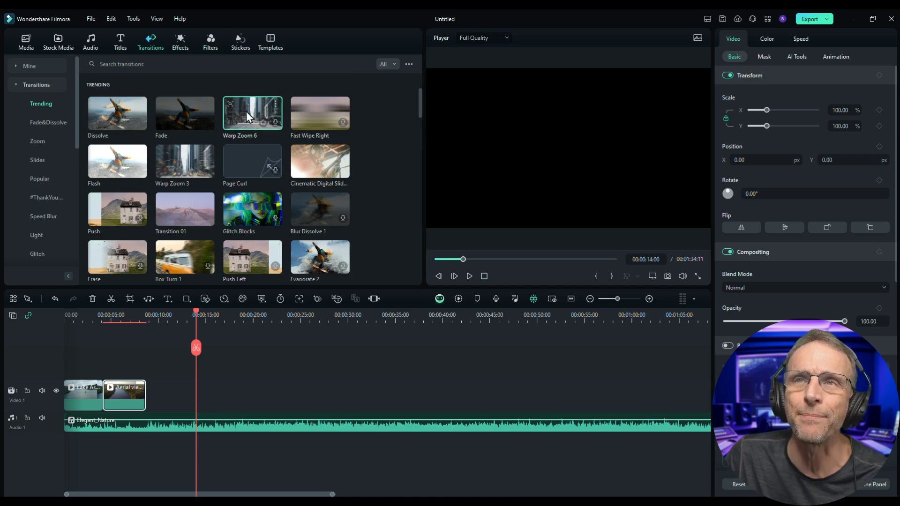
{"action": "left_click_drag", "start_coordinate": [246, 111], "coordinate": [91, 395]}
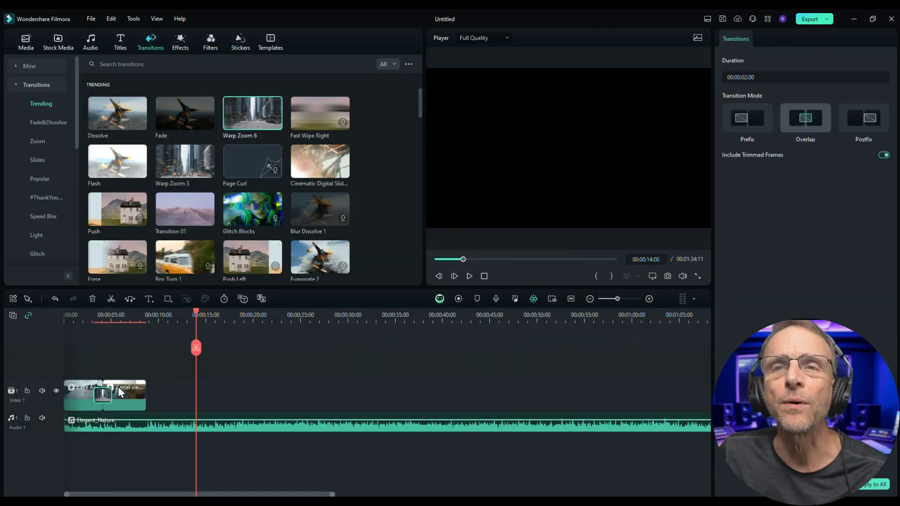
{"action": "left_click", "coordinate": [90, 368]}
{"action": "left_click", "coordinate": [93, 318]}
{"action": "left_click", "coordinate": [469, 276]}
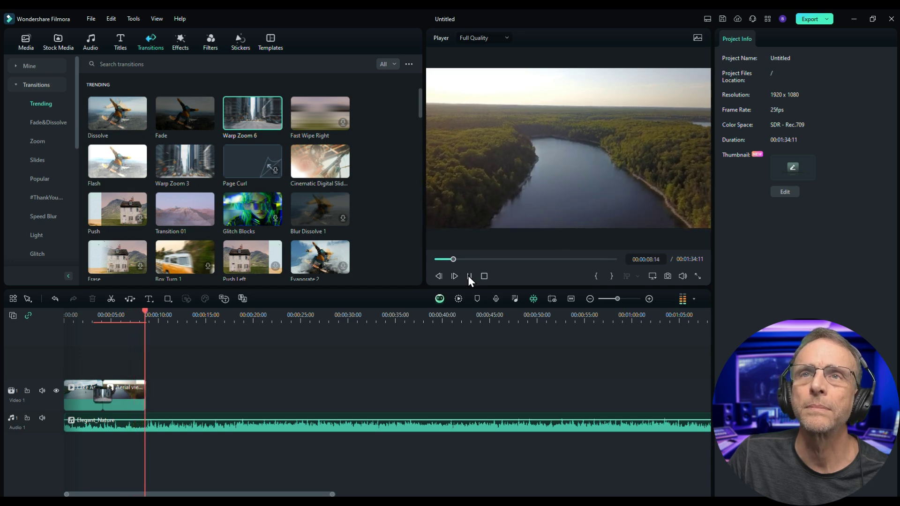
{"action": "left_click", "coordinate": [469, 276]}
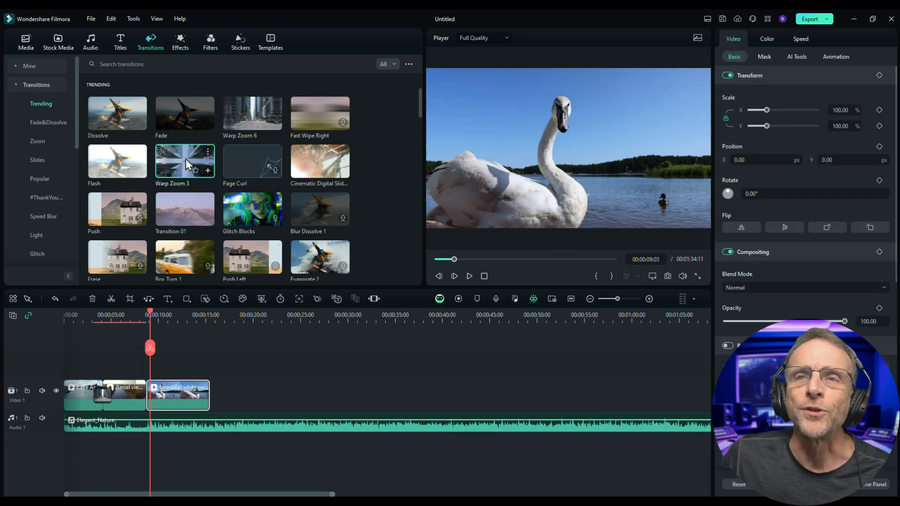
Add Warp Zoom 3 between the aerial and swan clips and play it back
{"action": "left_click_drag", "start_coordinate": [185, 159], "coordinate": [145, 398]}
{"action": "left_click", "coordinate": [468, 278]}
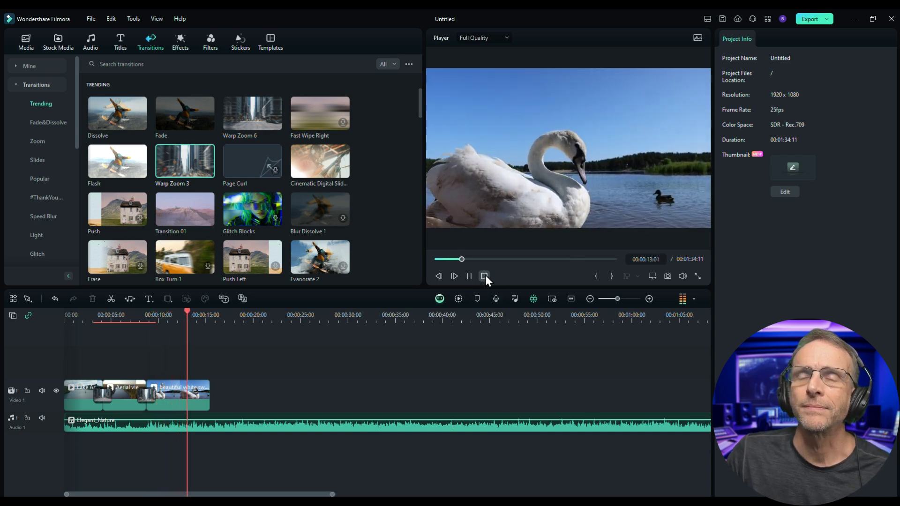
{"action": "left_click", "coordinate": [484, 276]}
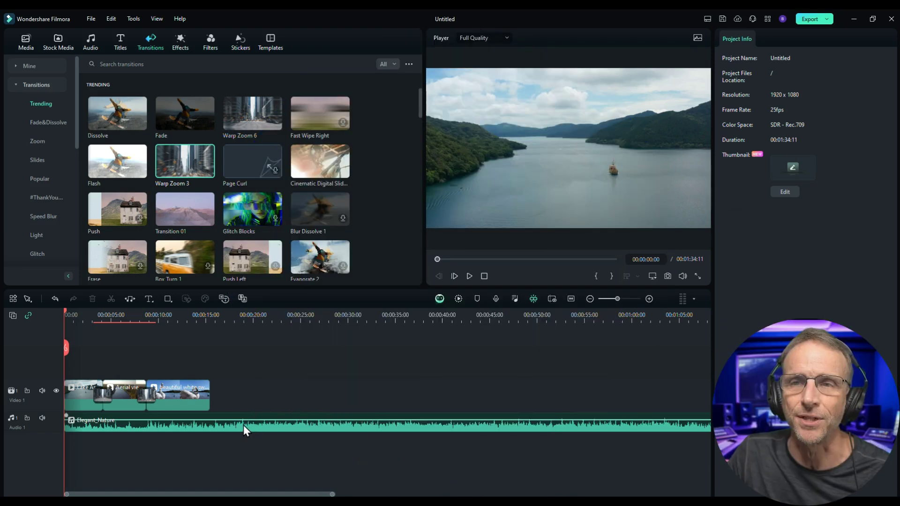
Replace the Elegant_Nature music with the 03:42 'Memories by the Lake' track and play it
{"action": "left_click", "coordinate": [244, 426]}
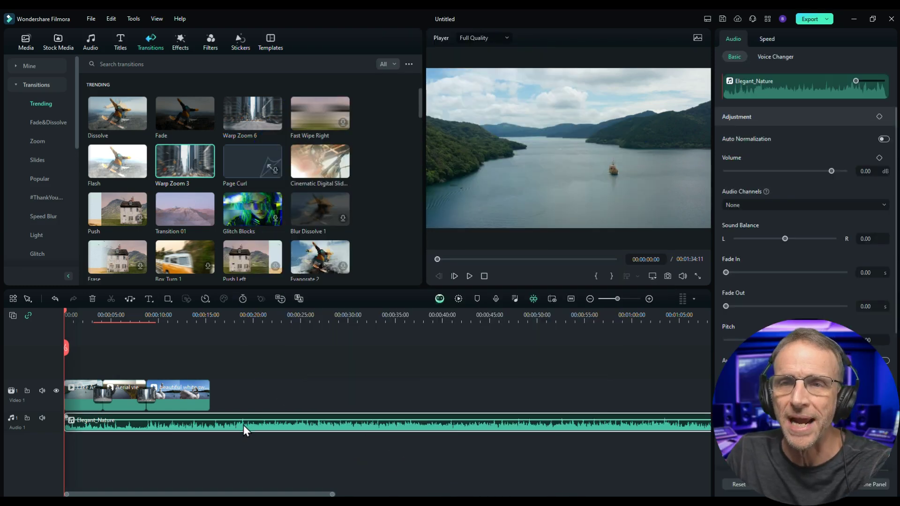
{"action": "key", "text": "Delete"}
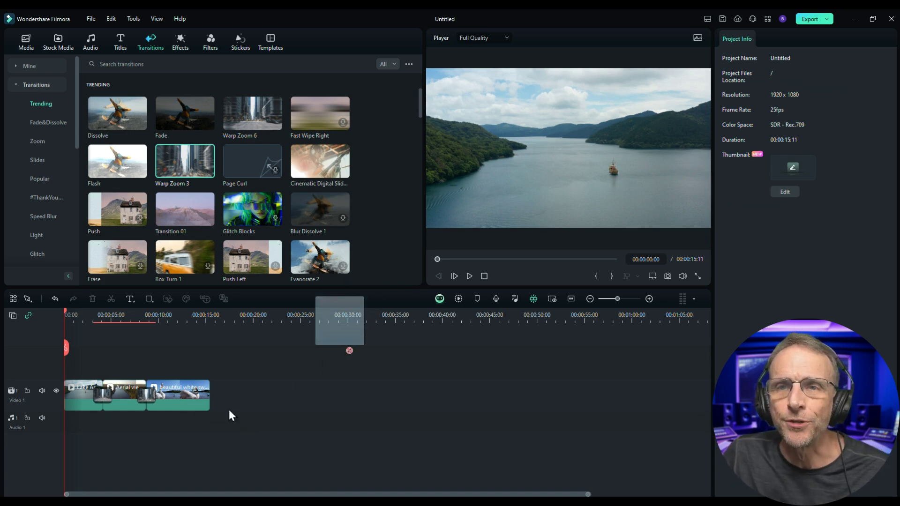
{"action": "left_click_drag", "start_coordinate": [230, 415], "coordinate": [61, 462]}
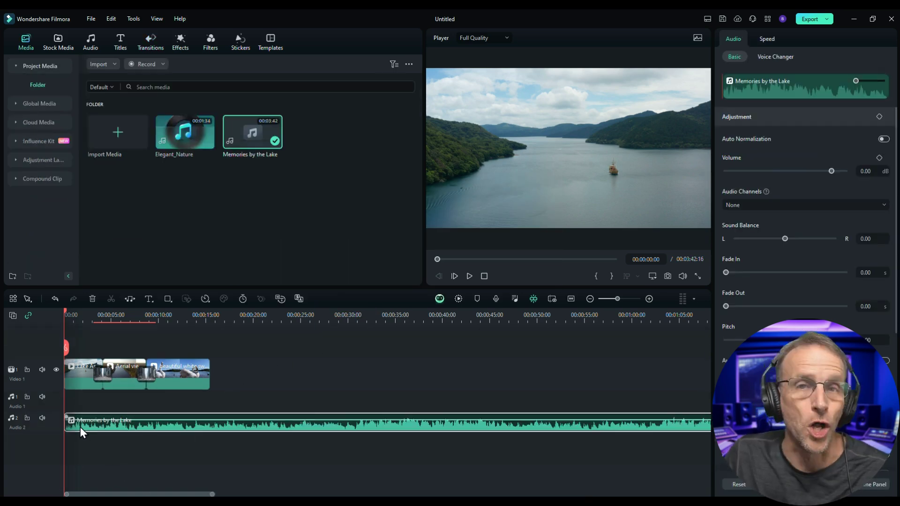
{"action": "left_click", "coordinate": [470, 276]}
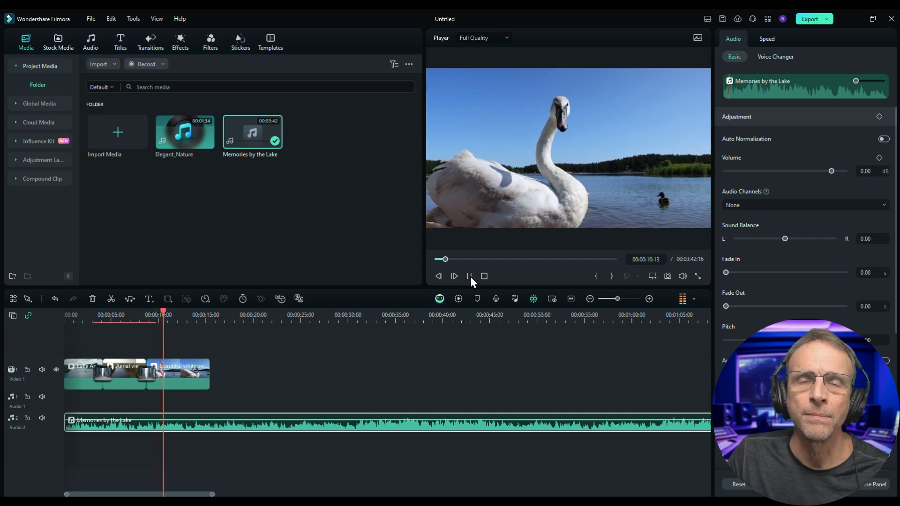
{"action": "left_click", "coordinate": [470, 276]}
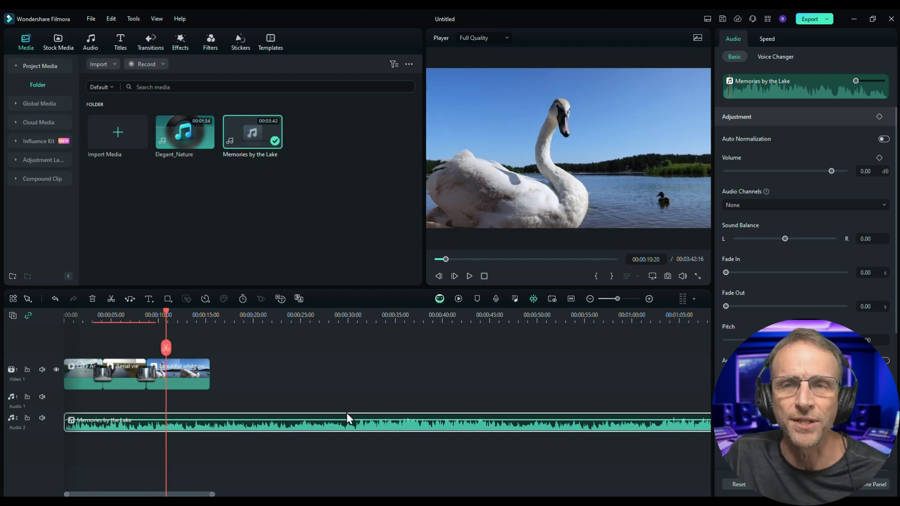
Split Memories by the Lake into Voice and Background stems with AI Vocal Remover, then lower the voice volume
{"action": "right_click", "coordinate": [265, 426]}
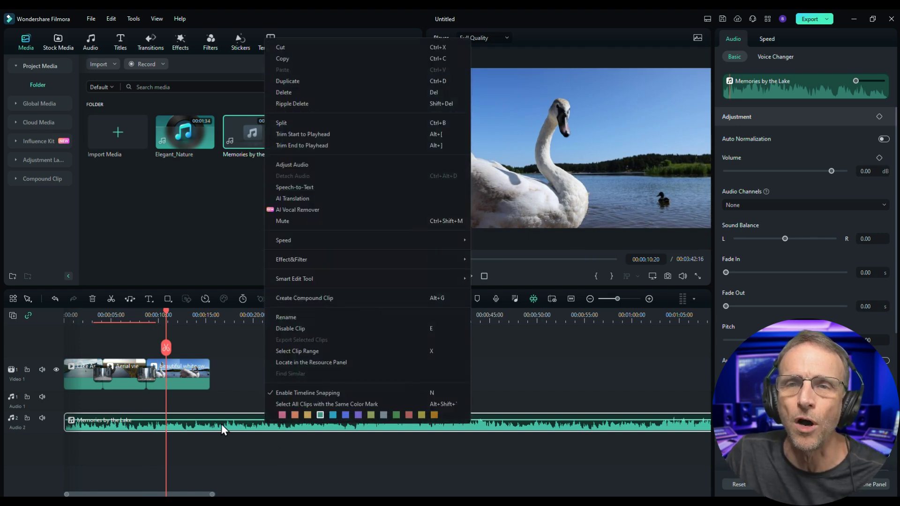
{"action": "left_click", "coordinate": [302, 209]}
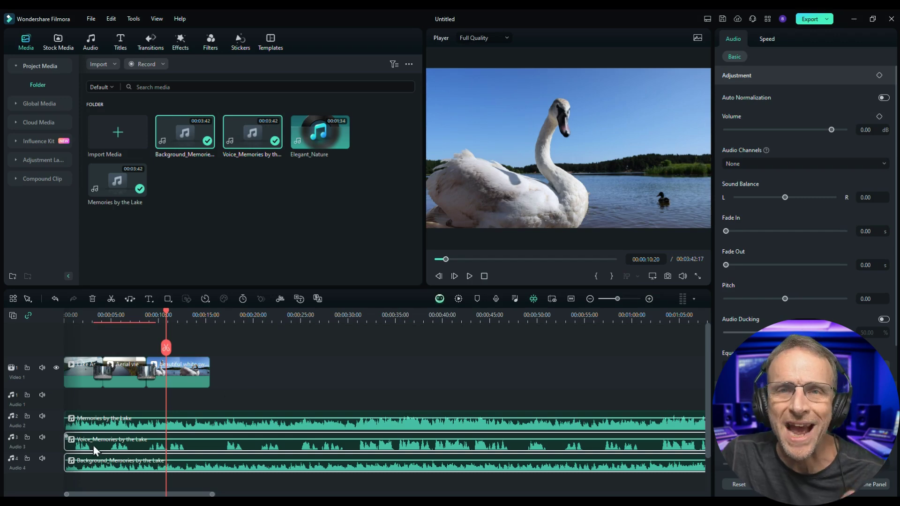
{"action": "scroll", "coordinate": [94, 445], "scroll_direction": "down", "scroll_amount": 1}
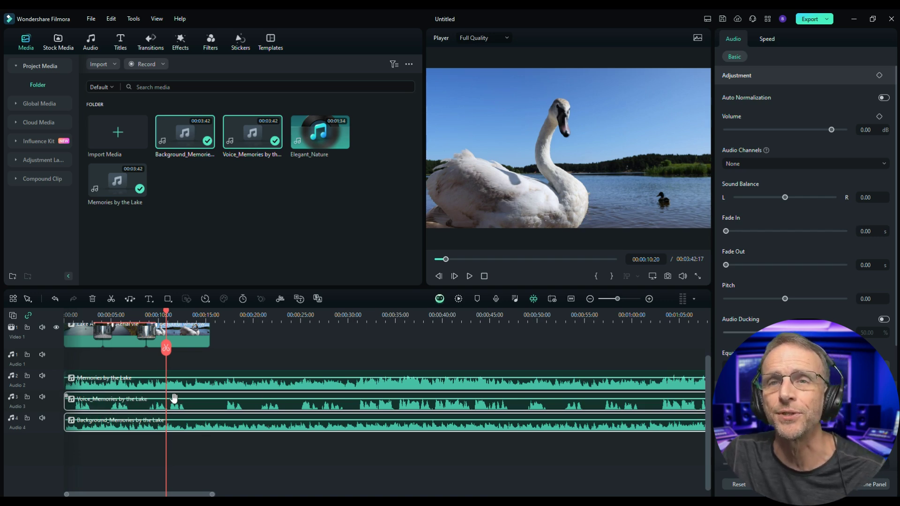
{"action": "left_click_drag", "start_coordinate": [168, 403], "coordinate": [51, 316]}
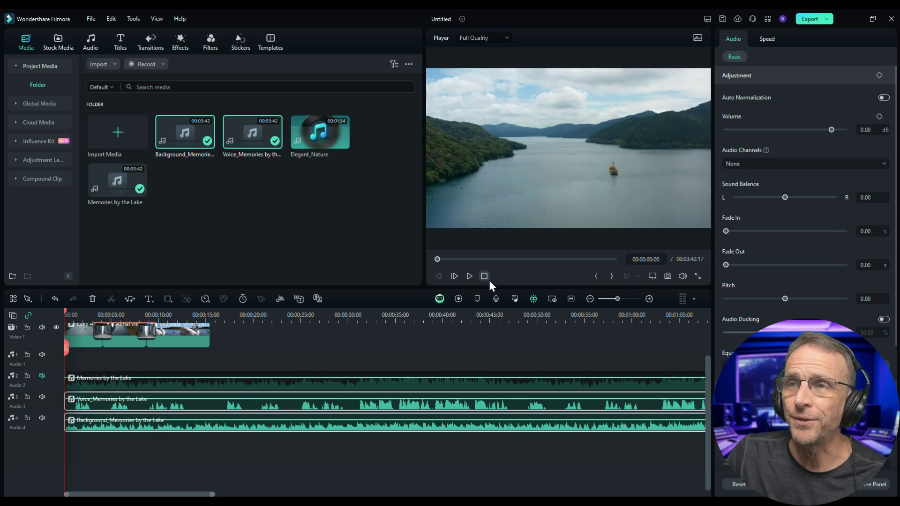
{"action": "left_click", "coordinate": [469, 276]}
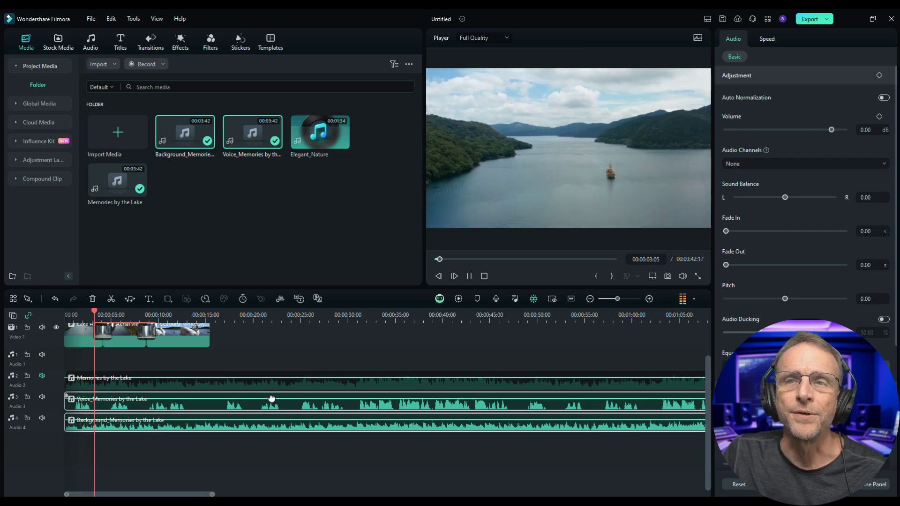
{"action": "left_click_drag", "start_coordinate": [272, 396], "coordinate": [269, 415]}
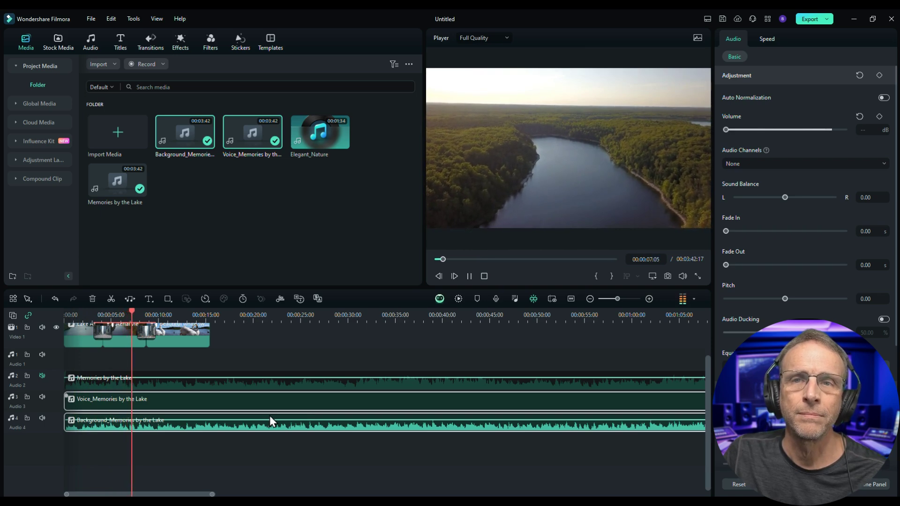
Set the voice stem to -4.88 dB, cut away its first 8 seconds, and check where the vocals now start
{"action": "left_click_drag", "start_coordinate": [269, 415], "coordinate": [393, 400]}
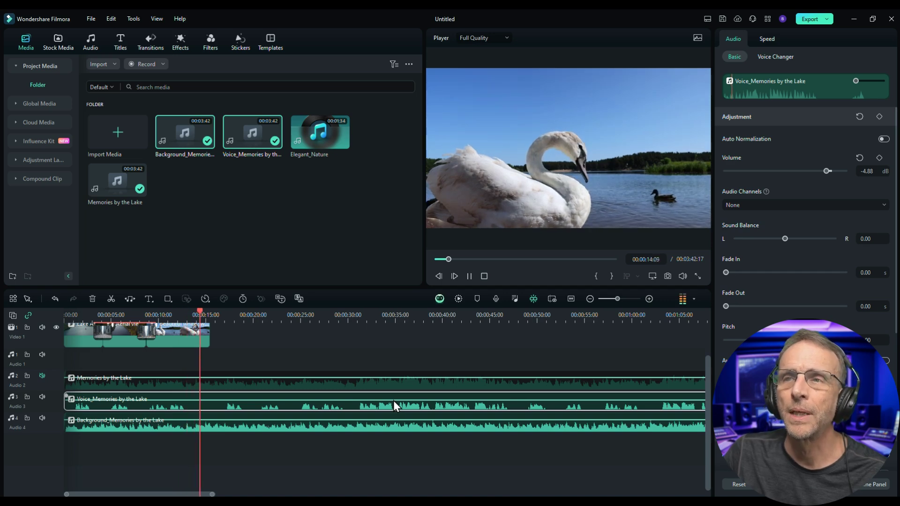
{"action": "left_click", "coordinate": [484, 276]}
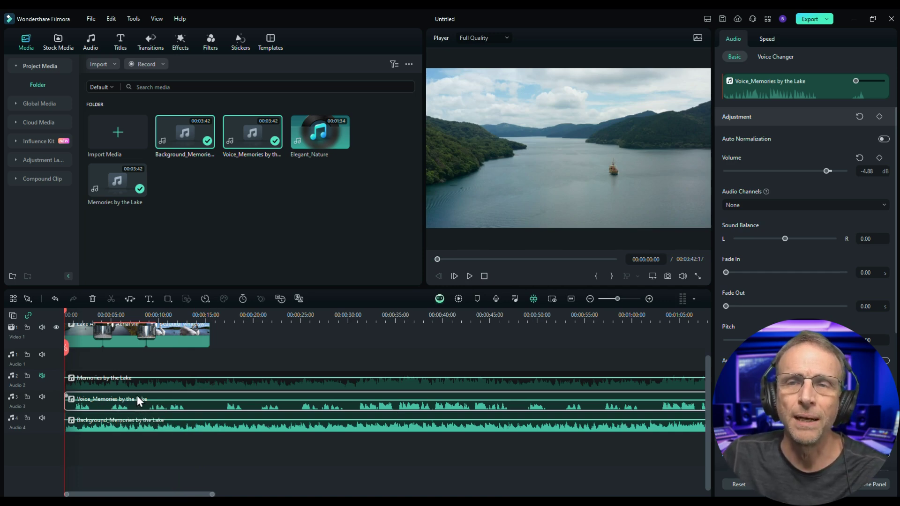
{"action": "left_click", "coordinate": [147, 315]}
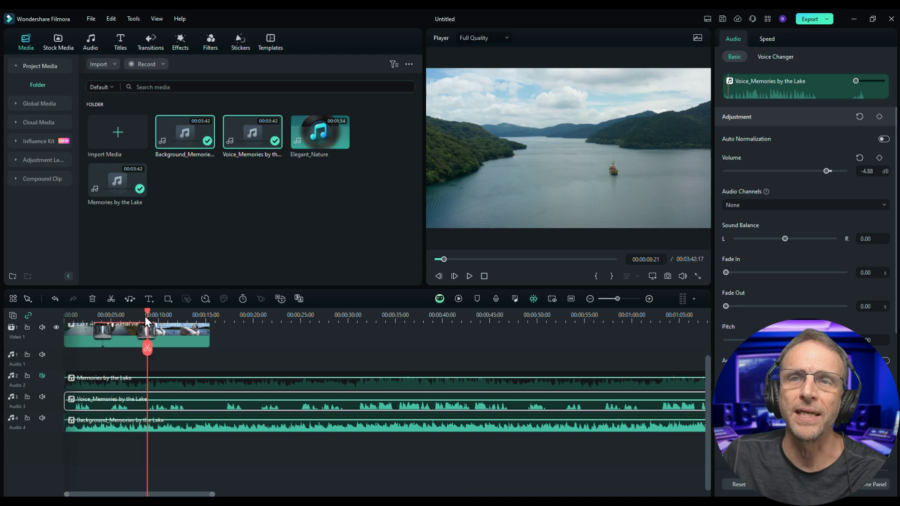
{"action": "left_click", "coordinate": [148, 349]}
{"action": "left_click", "coordinate": [130, 404]}
{"action": "key", "text": "Delete"}
{"action": "key", "text": "Home"}
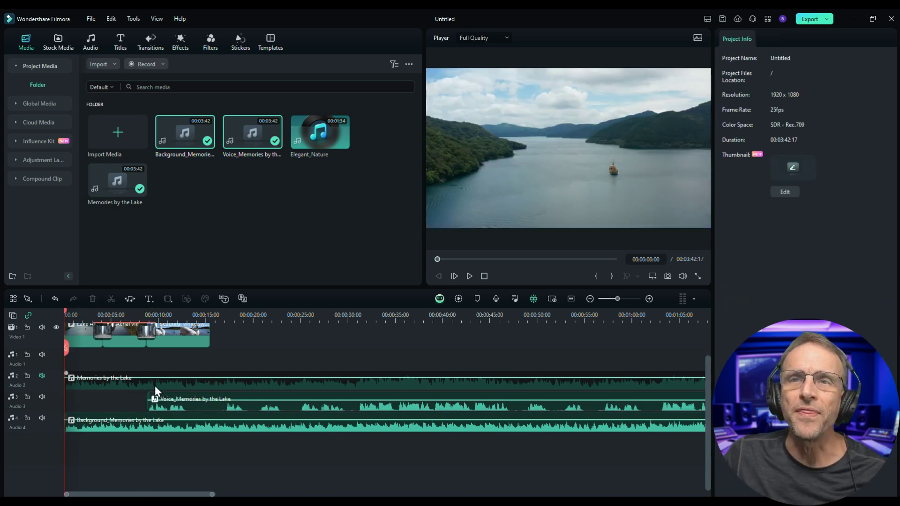
{"action": "left_click", "coordinate": [150, 315]}
{"action": "left_click", "coordinate": [473, 274]}
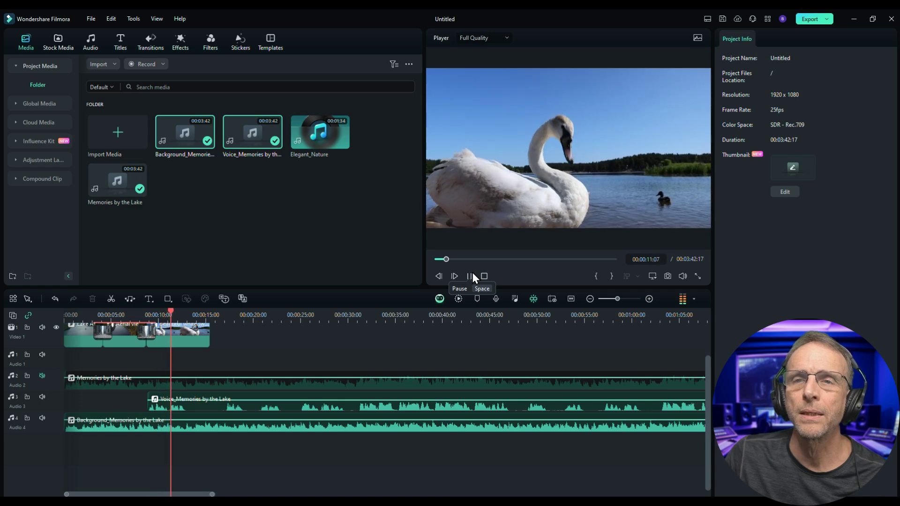
{"action": "left_click", "coordinate": [469, 276]}
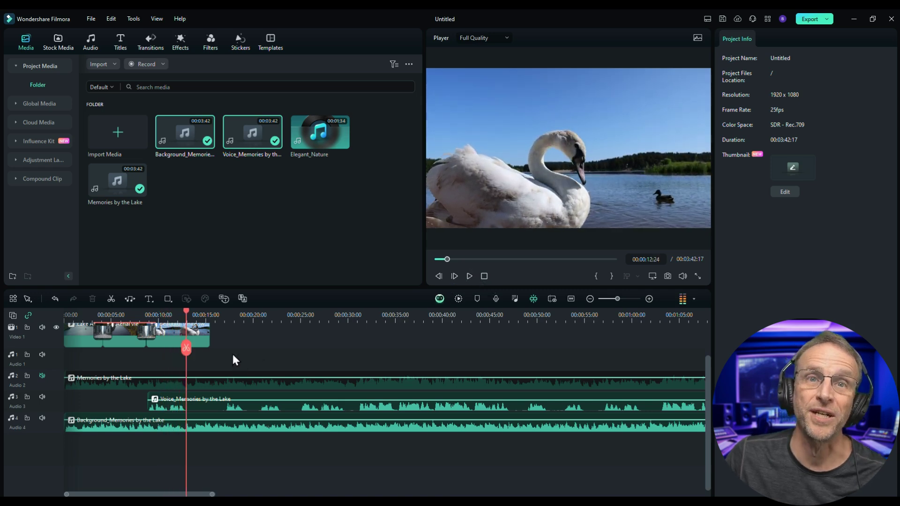
Shift the swan clip about 10 s later and drop the businessman skipping stones clip into the gap
{"action": "left_click", "coordinate": [57, 43]}
{"action": "left_click_drag", "start_coordinate": [175, 327], "coordinate": [272, 364]}
{"action": "left_click_drag", "start_coordinate": [141, 109], "coordinate": [169, 440]}
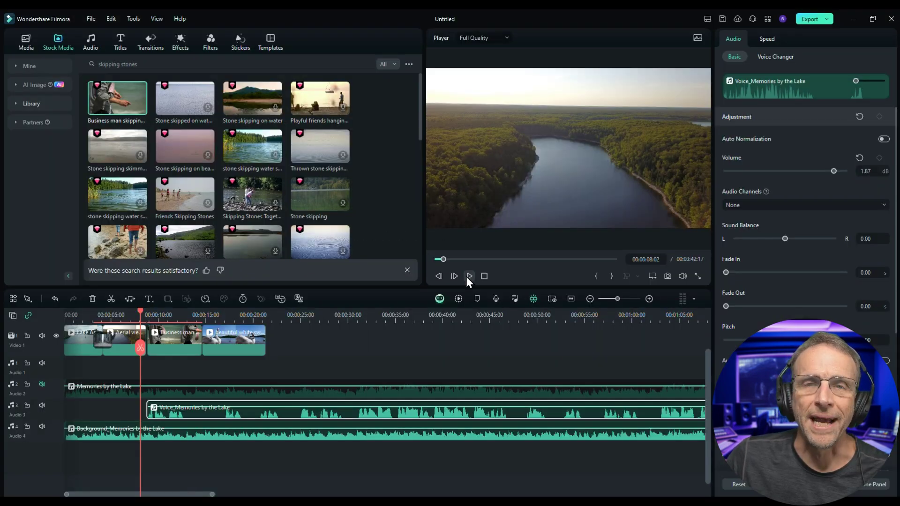
{"action": "left_click", "coordinate": [468, 277]}
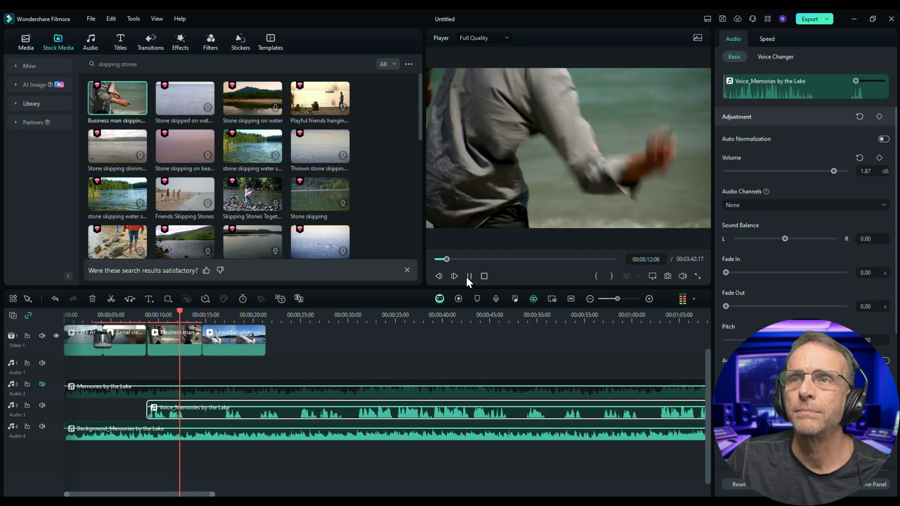
{"action": "left_click", "coordinate": [358, 320]}
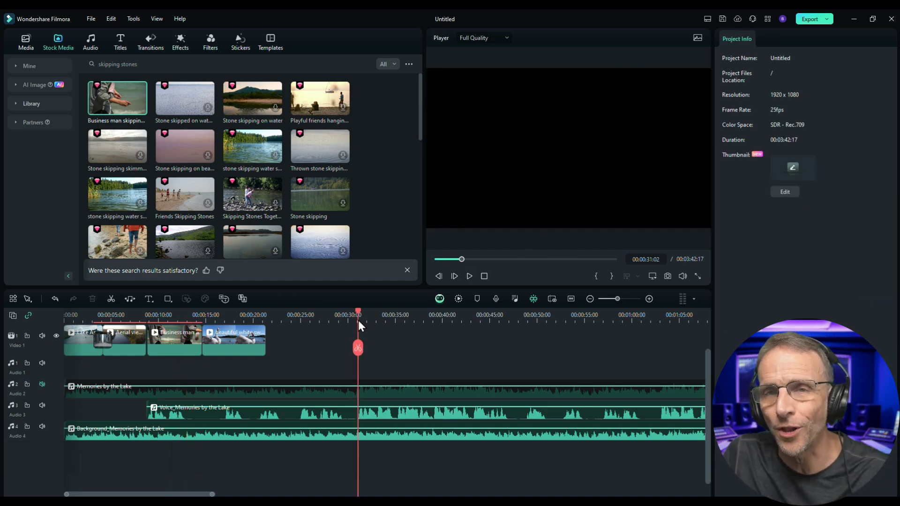
{"action": "left_click", "coordinate": [467, 276]}
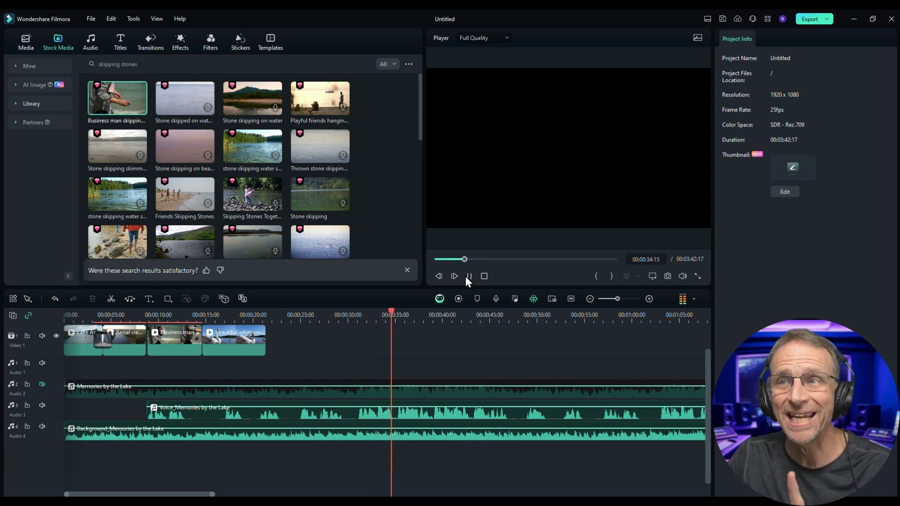
Add the stone skipping water stock clip to the video track near the 30-second mark
{"action": "left_click", "coordinate": [468, 276]}
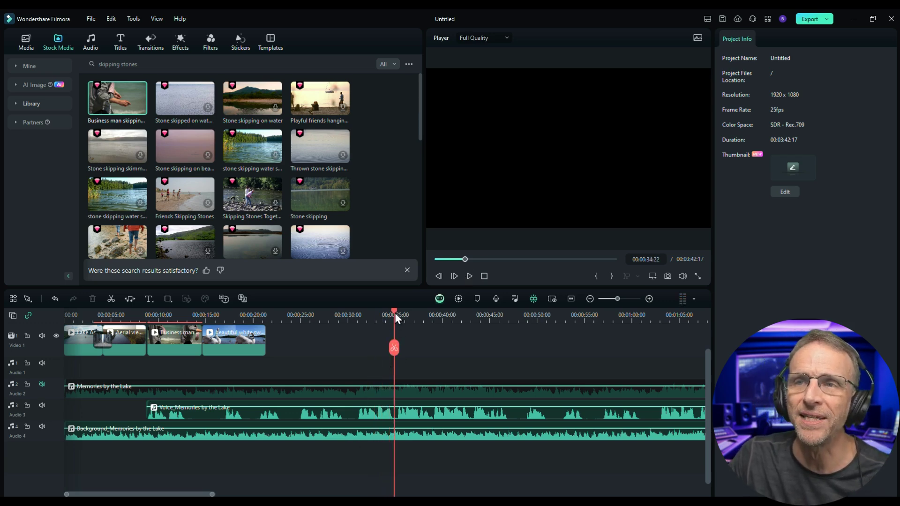
{"action": "left_click_drag", "start_coordinate": [394, 313], "coordinate": [356, 312]}
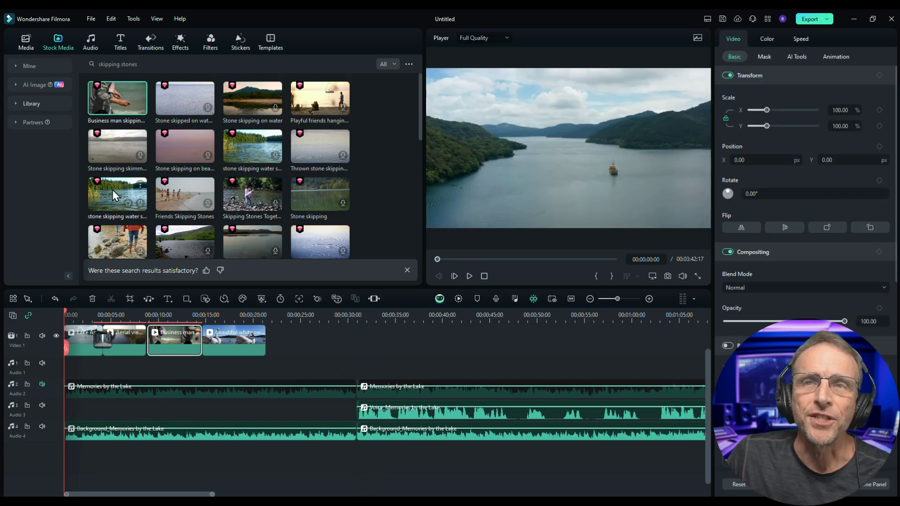
{"action": "left_click_drag", "start_coordinate": [117, 193], "coordinate": [273, 348]}
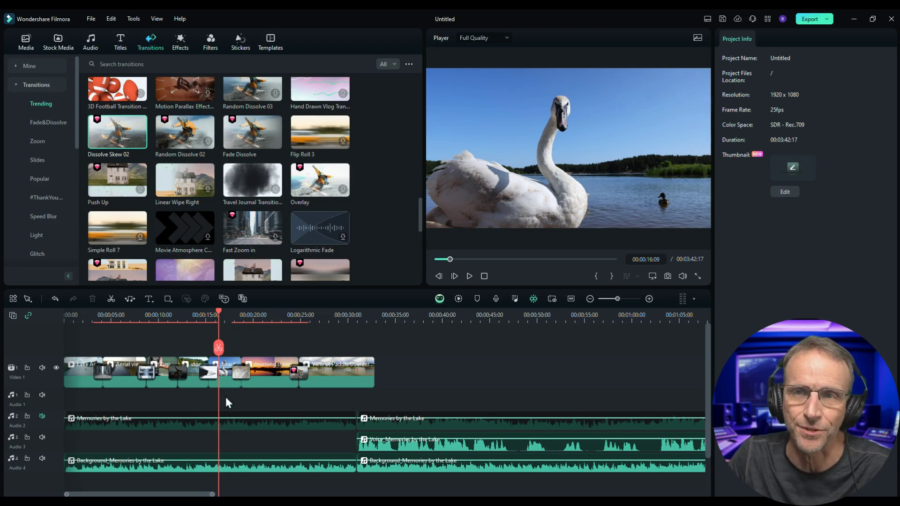
{"action": "left_click_drag", "start_coordinate": [217, 313], "coordinate": [213, 313]}
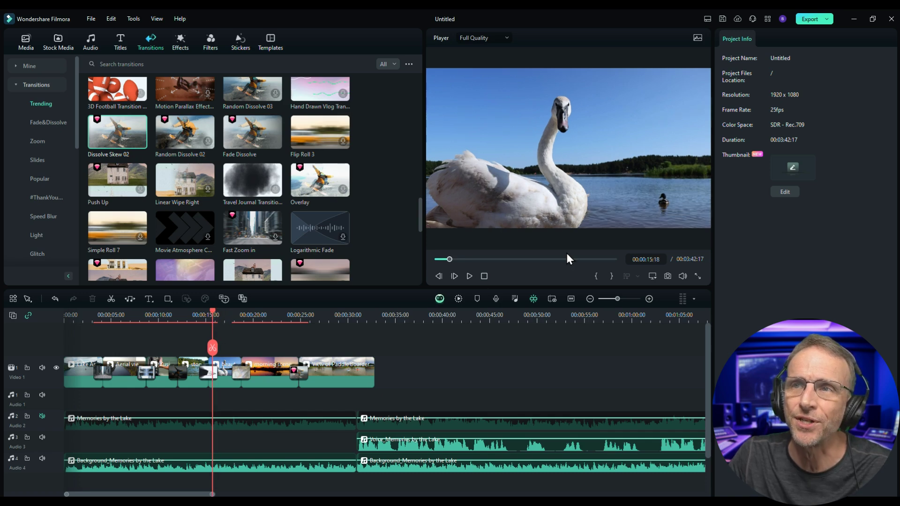
Trim the start of the background music clip and replay the edit from the beginning
{"action": "left_click", "coordinate": [470, 277]}
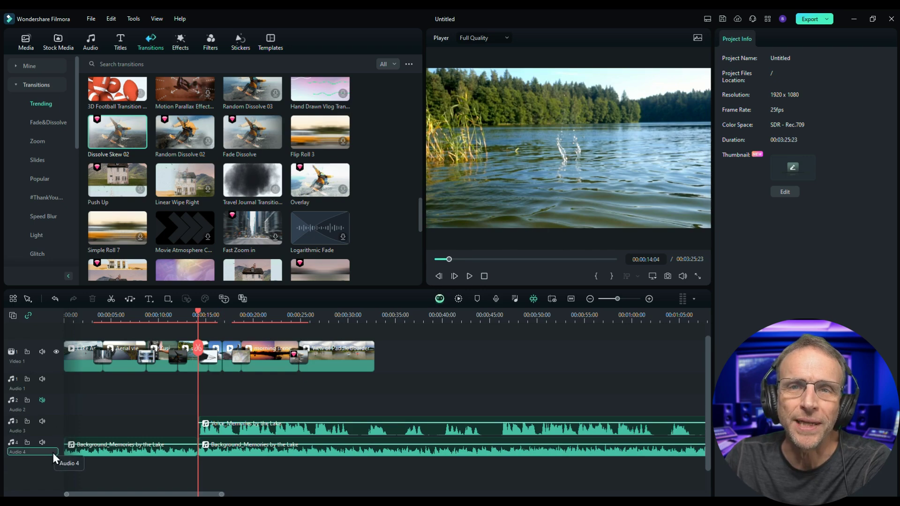
{"action": "left_click_drag", "start_coordinate": [65, 441], "coordinate": [70, 439]}
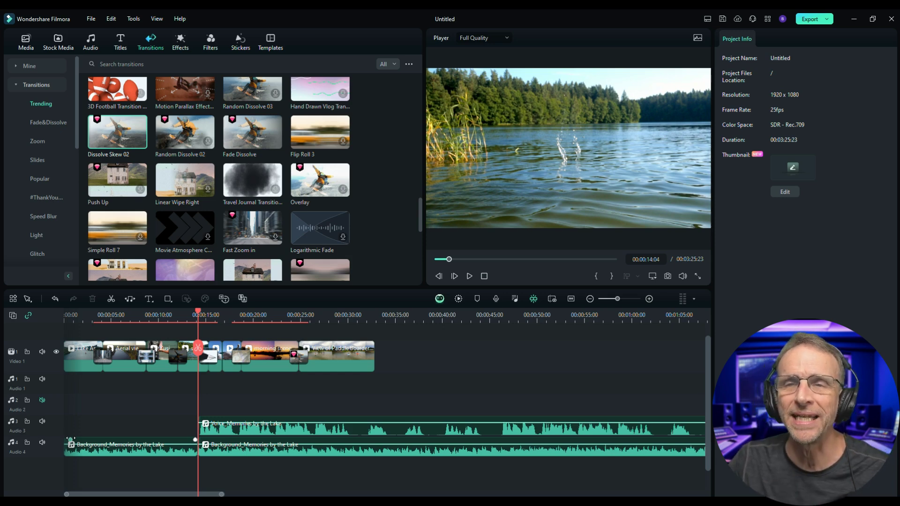
{"action": "key", "text": "Home"}
{"action": "left_click", "coordinate": [469, 276]}
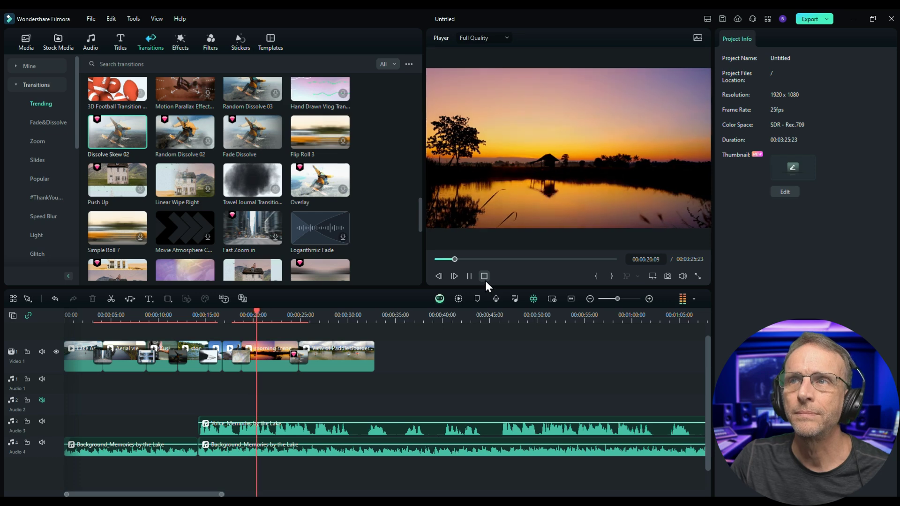
{"action": "left_click", "coordinate": [485, 277]}
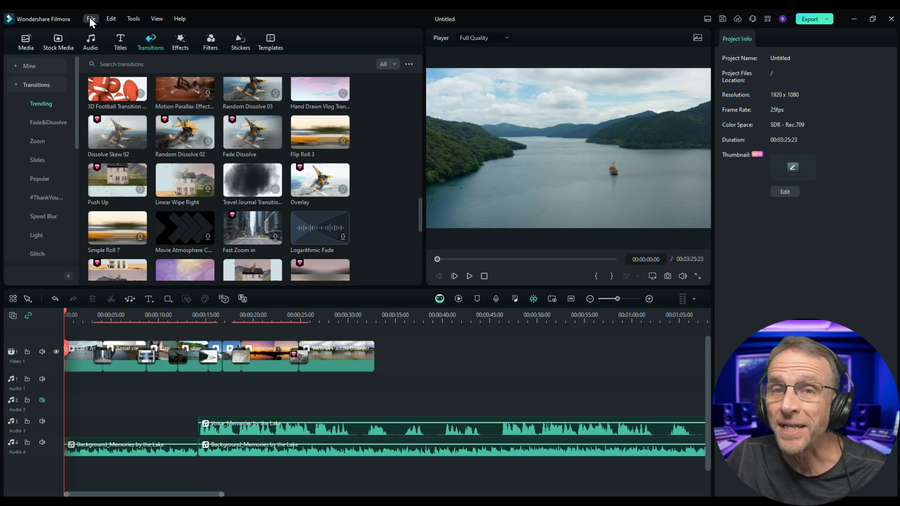
Save the project as Lake.wfp and launch AI Copywriting from the start screen
{"action": "left_click", "coordinate": [90, 20]}
{"action": "left_click", "coordinate": [101, 116]}
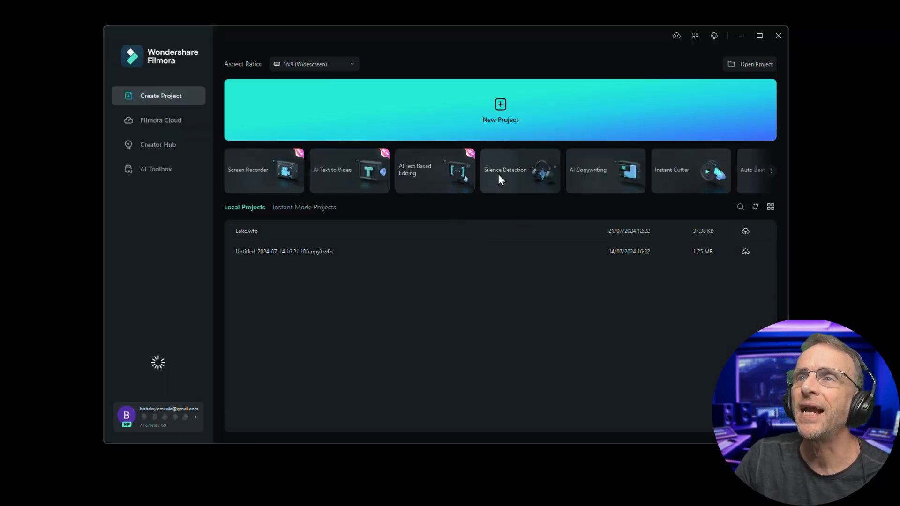
{"action": "left_click", "coordinate": [611, 177]}
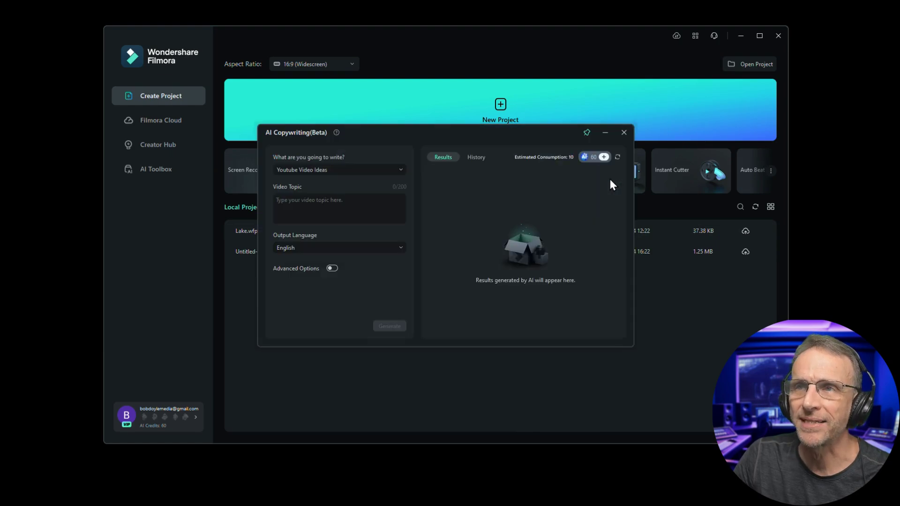
Generate a Video Oral Script on the topic 'the lake is a beautiful place to live'
{"action": "left_click", "coordinate": [367, 171]}
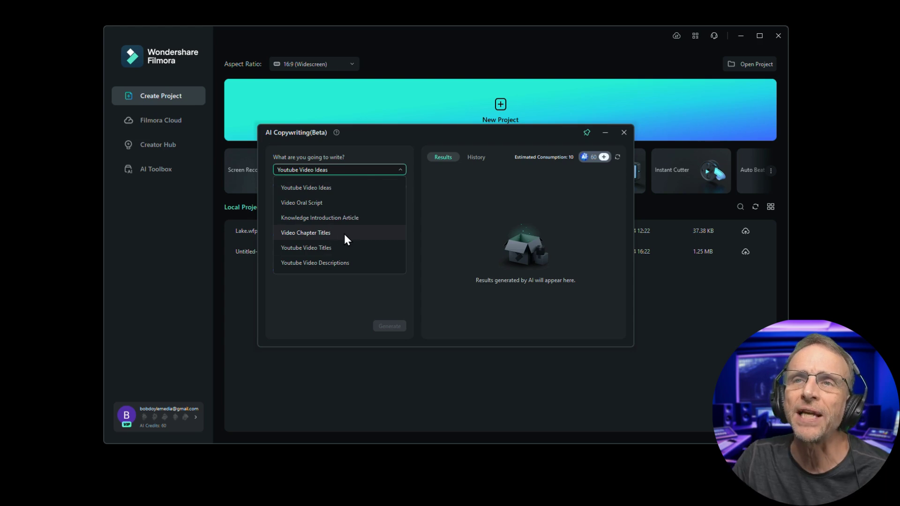
{"action": "left_click", "coordinate": [326, 203]}
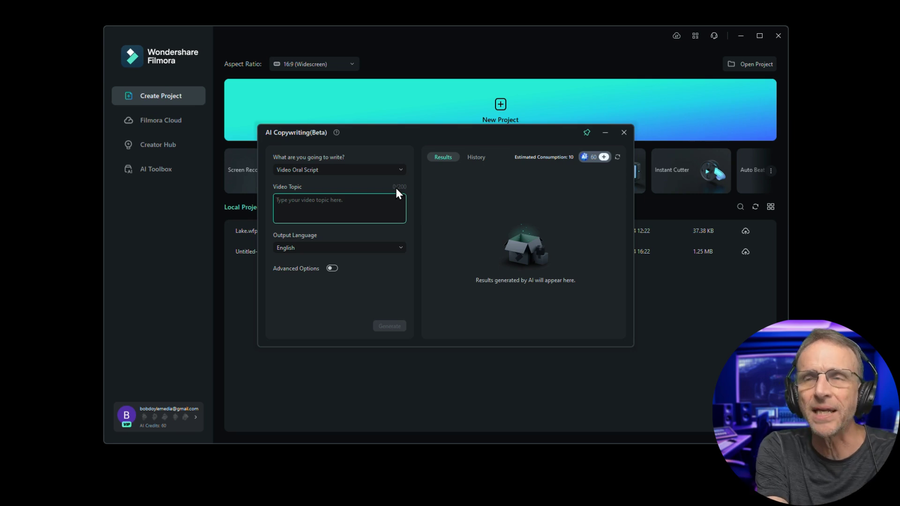
{"action": "left_click", "coordinate": [392, 203]}
{"action": "type", "text": "the lake is a beautifu"}
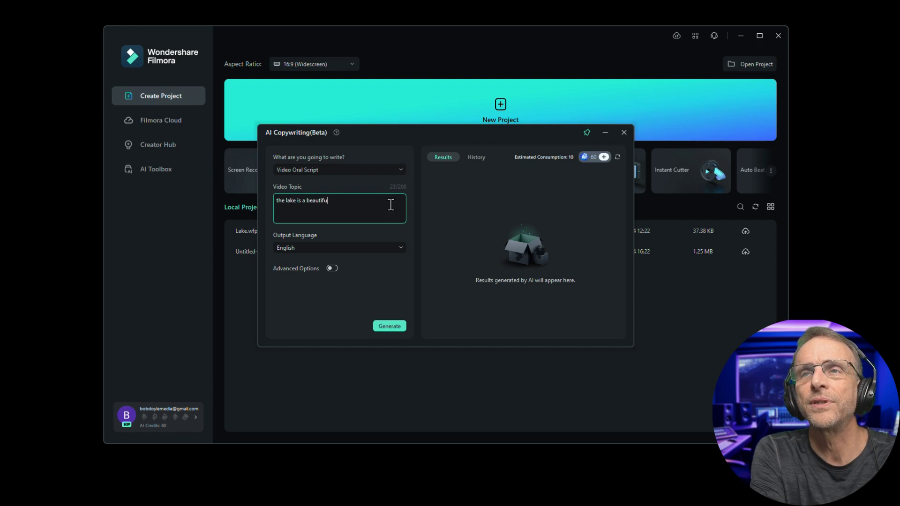
{"action": "type", "text": "l place to live"}
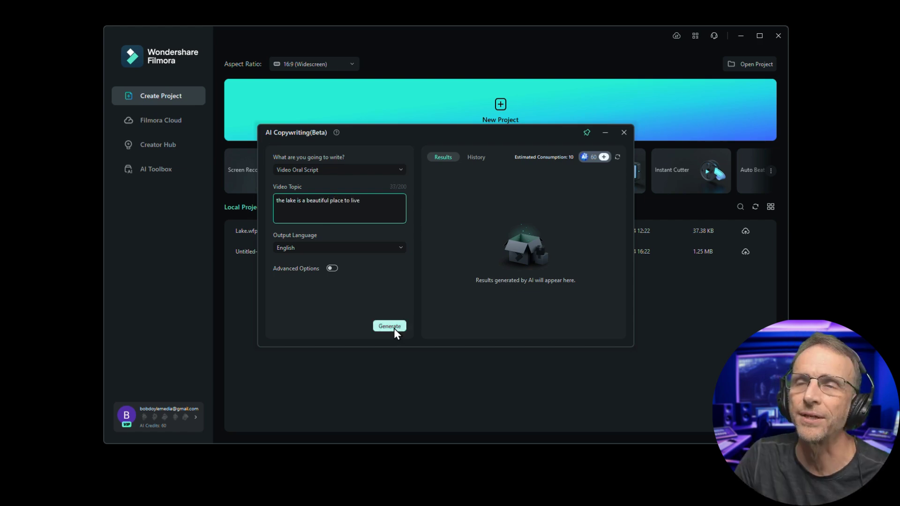
{"action": "left_click", "coordinate": [393, 327]}
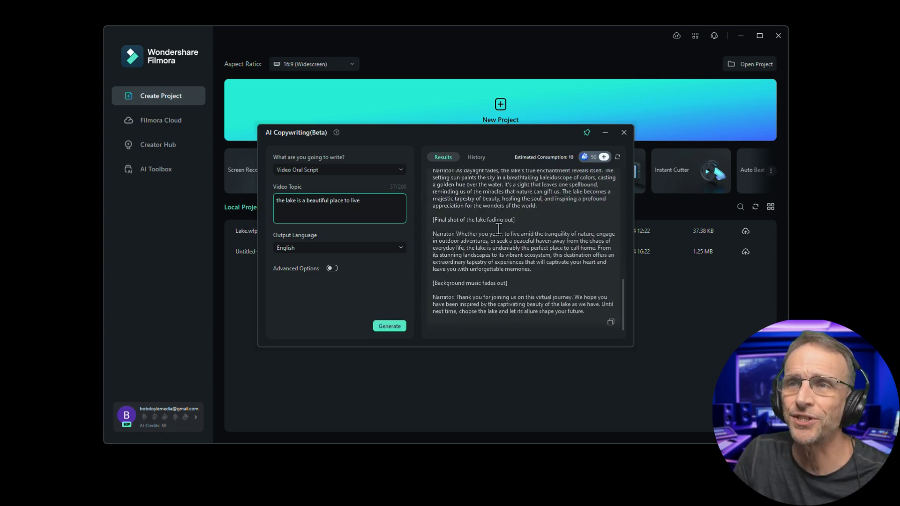
Review the generated script and select the 'Imagine waking up' passage
{"action": "scroll", "coordinate": [498, 228], "scroll_direction": "up", "scroll_amount": 10}
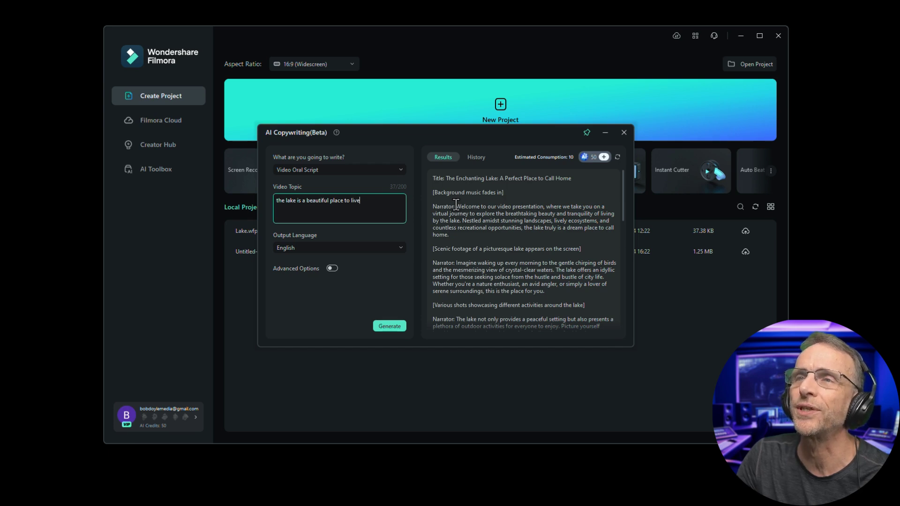
{"action": "scroll", "coordinate": [492, 284], "scroll_direction": "down", "scroll_amount": 1}
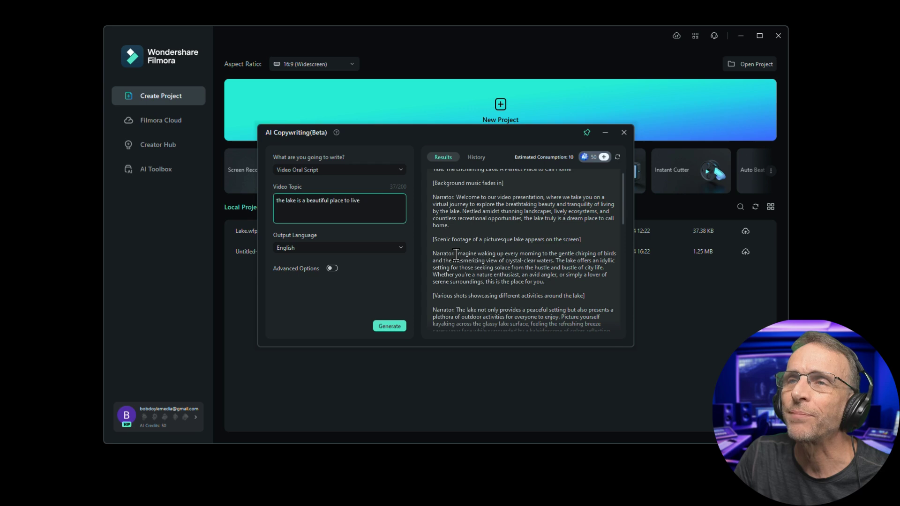
{"action": "left_click_drag", "start_coordinate": [456, 254], "coordinate": [570, 283]}
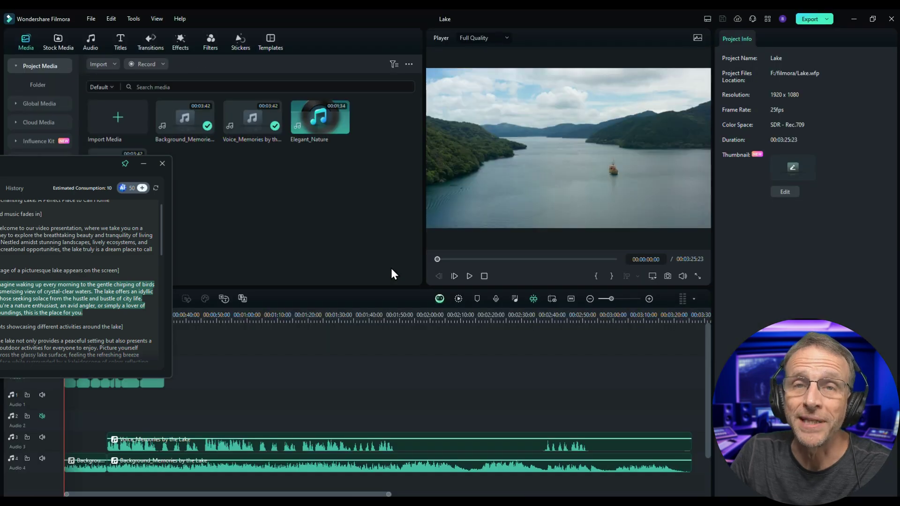
Move the script window aside and bring up Record Voiceover from the Media panel
{"action": "left_click_drag", "start_coordinate": [121, 188], "coordinate": [588, 85]}
{"action": "left_click", "coordinate": [90, 42]}
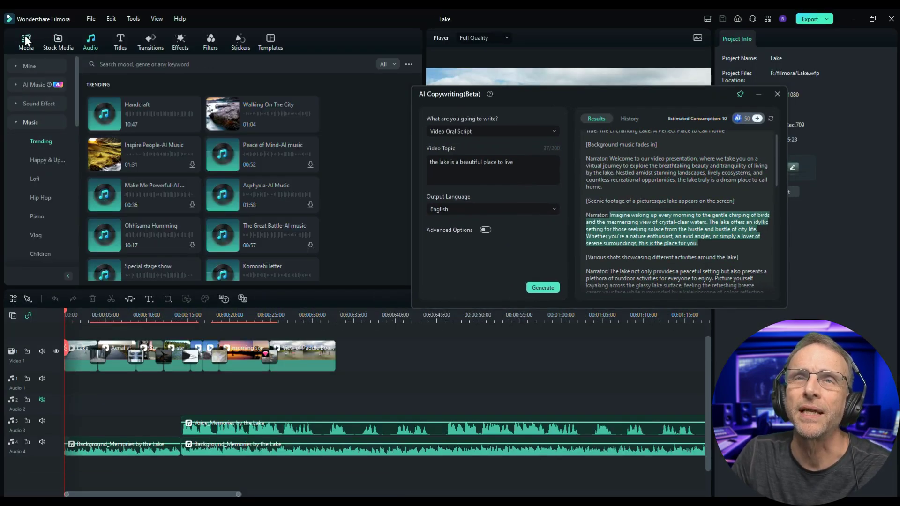
{"action": "left_click", "coordinate": [25, 40]}
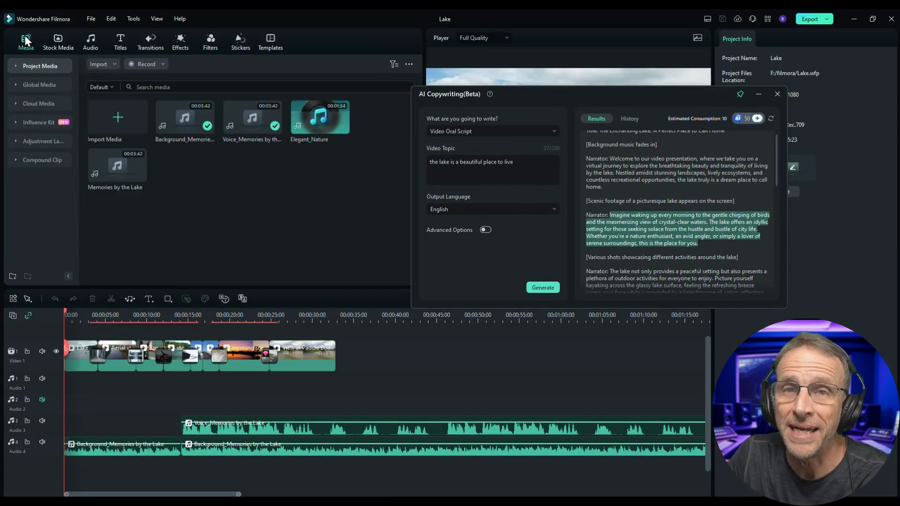
{"action": "left_click", "coordinate": [141, 64]}
Record a roughly 15-second voiceover from the Line (3- ProFX) device
{"action": "left_click", "coordinate": [161, 102]}
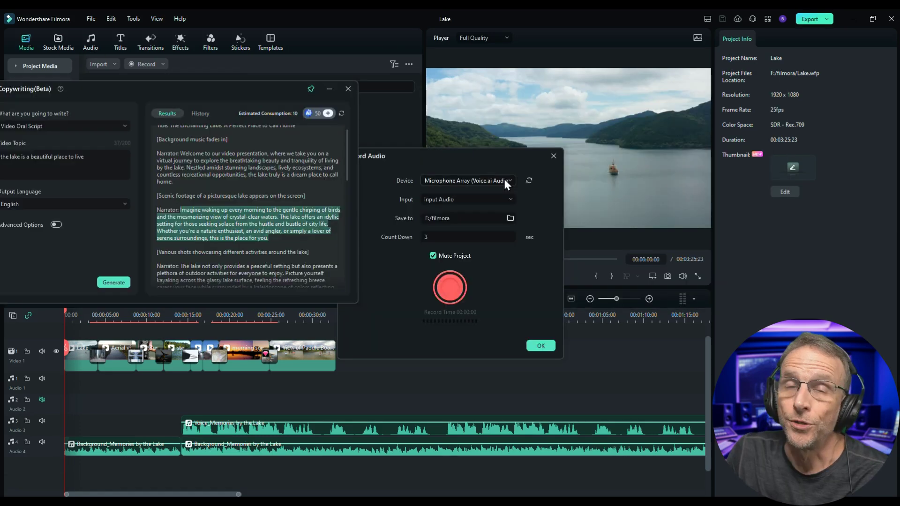
{"action": "left_click", "coordinate": [503, 178]}
{"action": "left_click", "coordinate": [492, 227]}
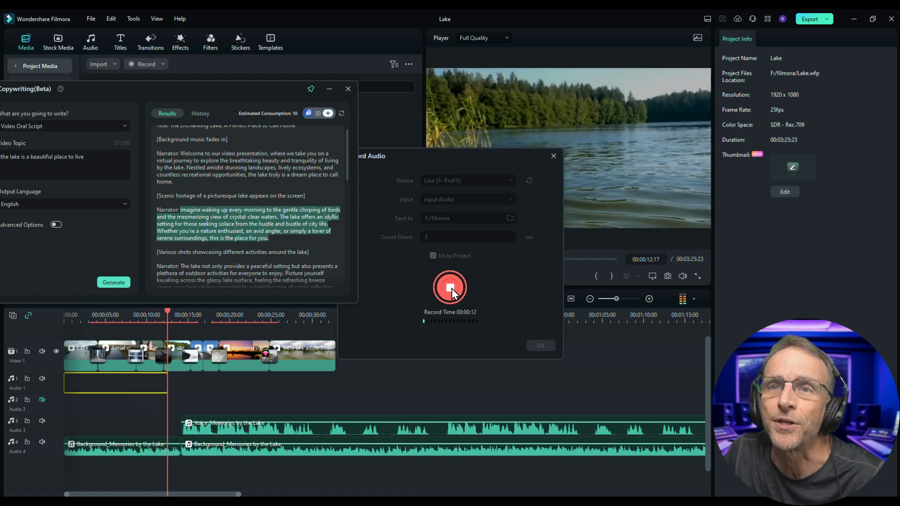
{"action": "left_click", "coordinate": [448, 288]}
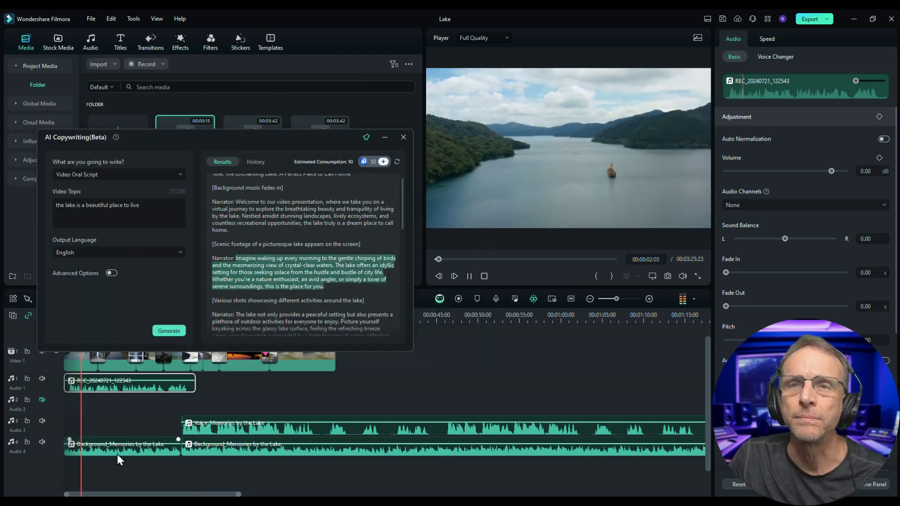
Lower the Audio 4 background music clip's volume to -15 dB
{"action": "left_click", "coordinate": [117, 445]}
{"action": "left_click_drag", "start_coordinate": [117, 444], "coordinate": [119, 448]}
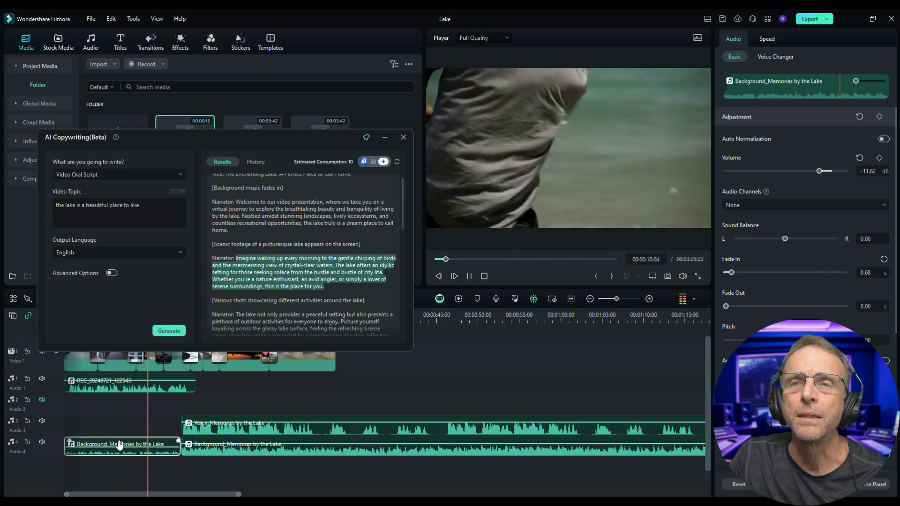
{"action": "left_click_drag", "start_coordinate": [120, 446], "coordinate": [121, 447]}
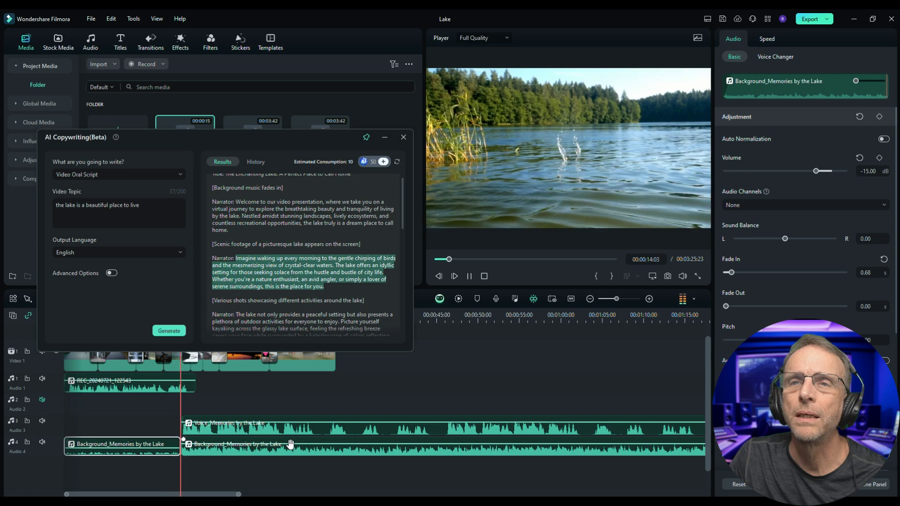
{"action": "left_click", "coordinate": [483, 276]}
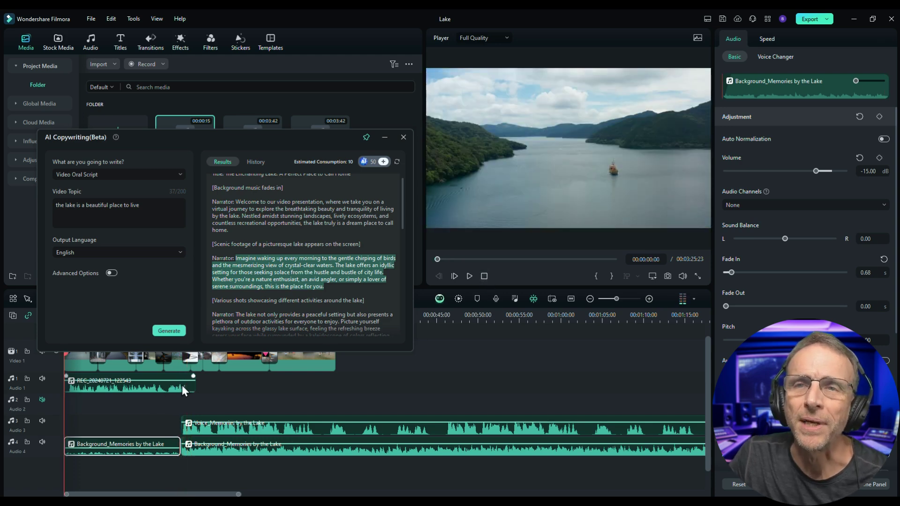
Trim the end of the voiceover clip and play the mix to check levels
{"action": "left_click_drag", "start_coordinate": [192, 385], "coordinate": [152, 385]}
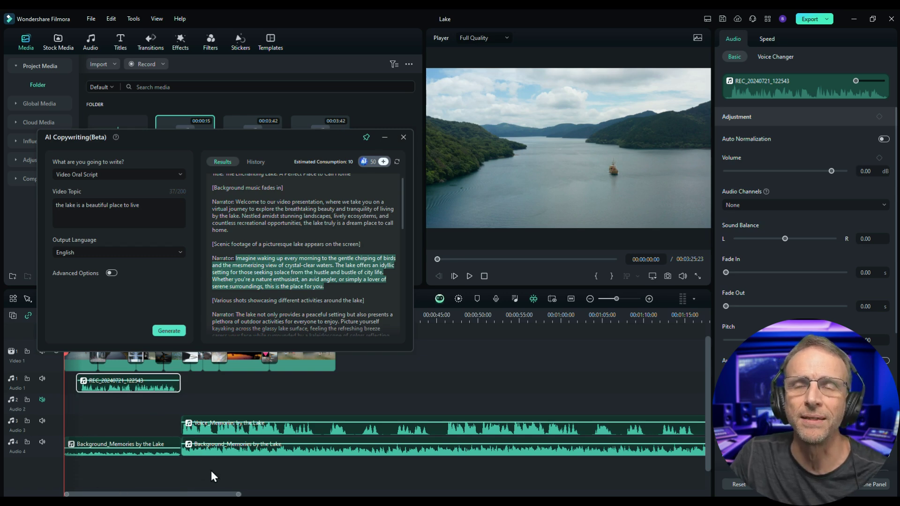
{"action": "left_click", "coordinate": [469, 276]}
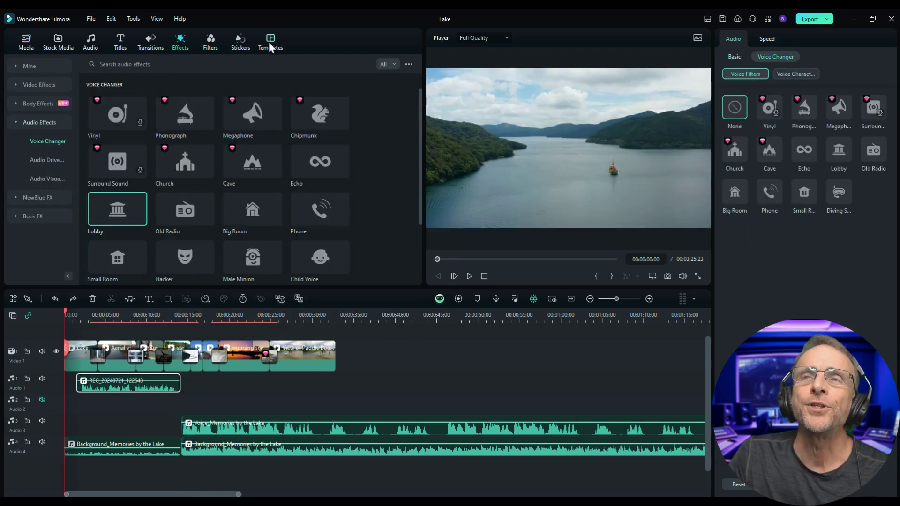
{"action": "left_click", "coordinate": [122, 38]}
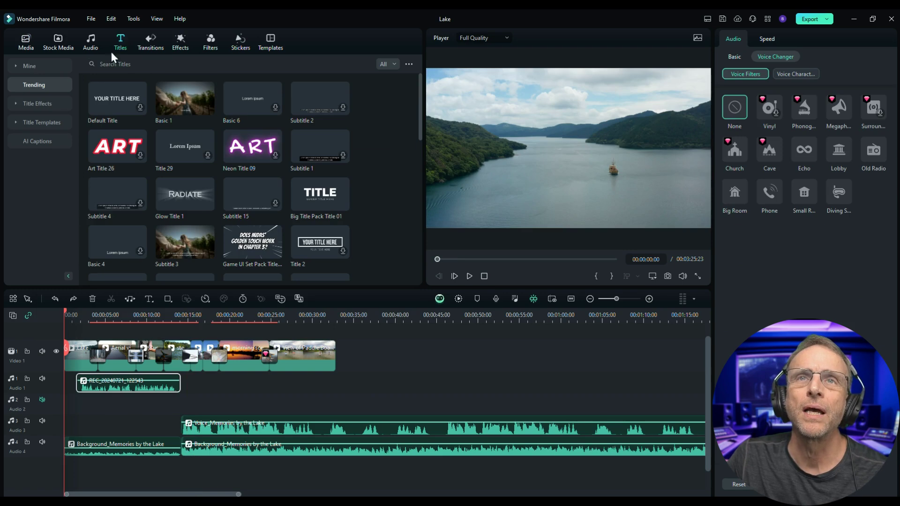
Set up AI Speech to Text captions with automatic active-word highlighting
{"action": "left_click", "coordinate": [35, 141]}
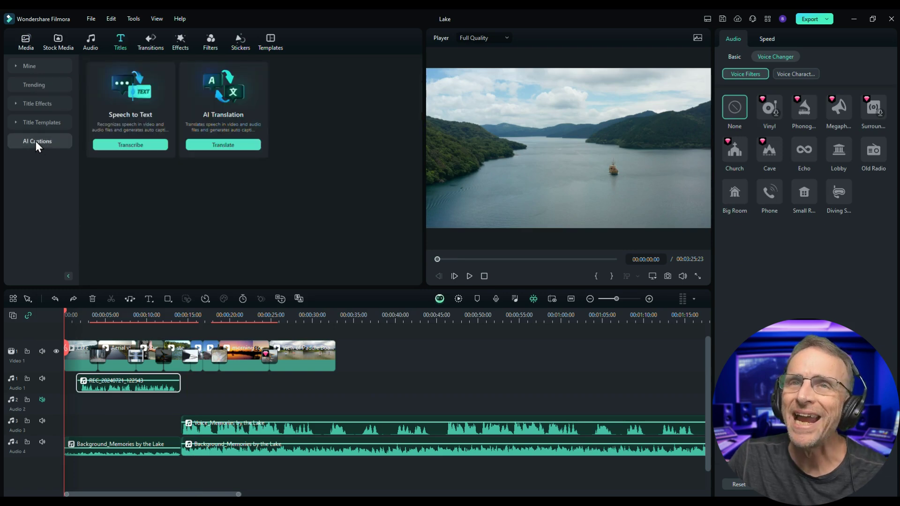
{"action": "left_click", "coordinate": [122, 145]}
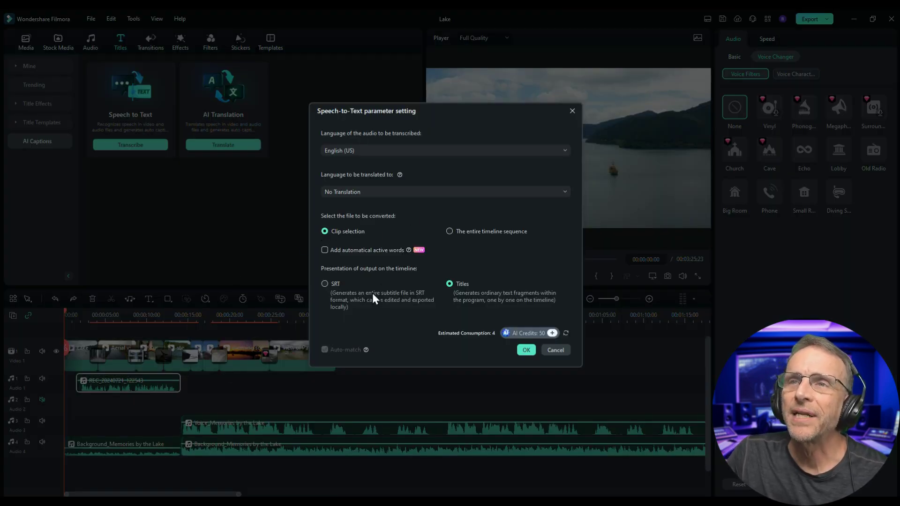
{"action": "left_click", "coordinate": [325, 250]}
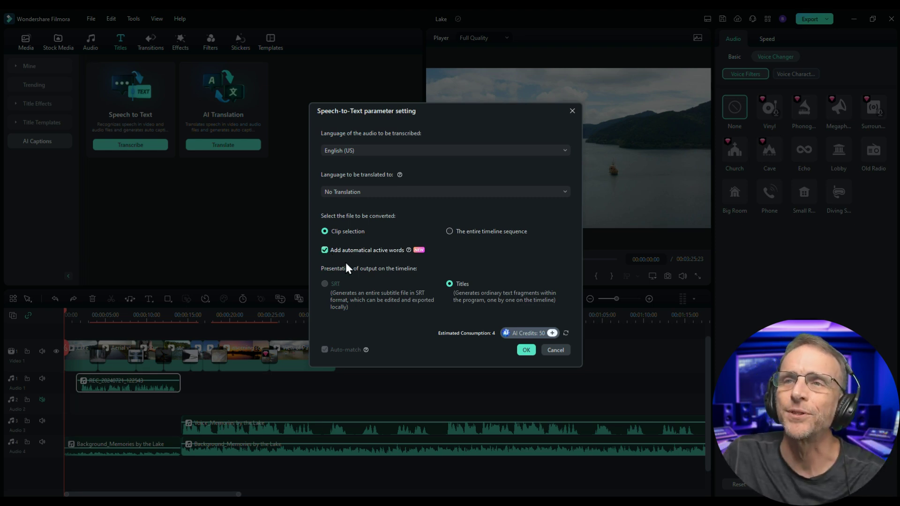
Generate the captions and play a captioned section to check them
{"action": "left_click", "coordinate": [526, 349]}
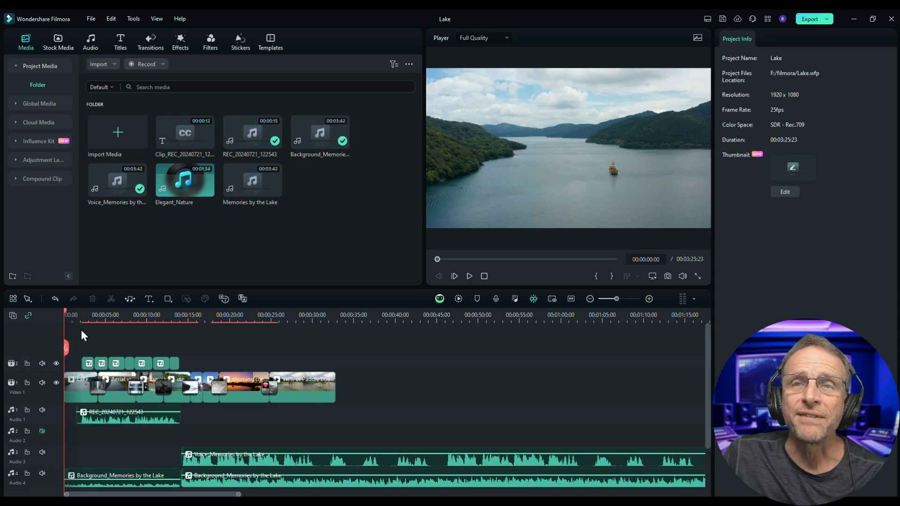
{"action": "left_click", "coordinate": [86, 314]}
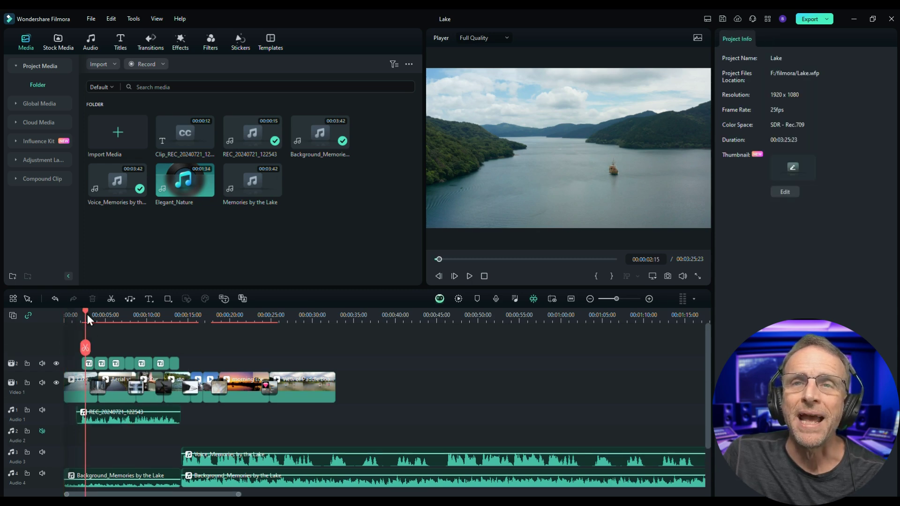
{"action": "left_click", "coordinate": [470, 276]}
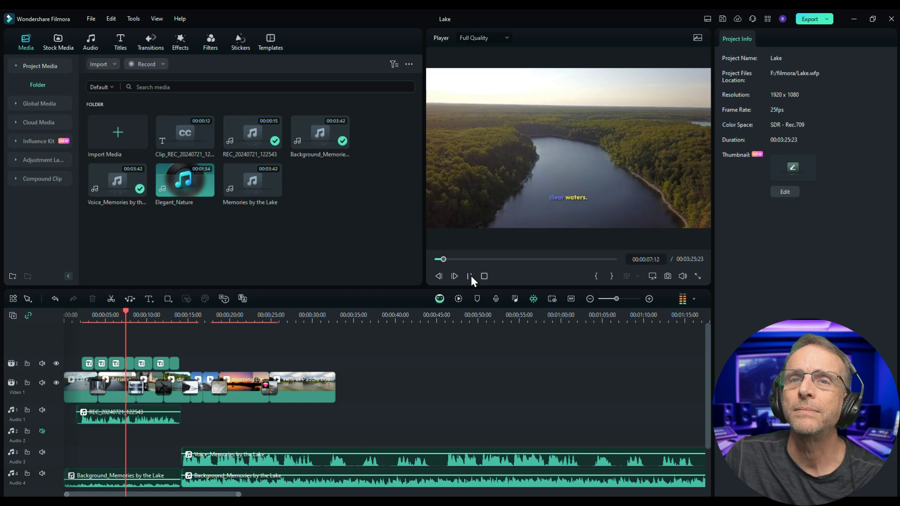
{"action": "left_click", "coordinate": [470, 275]}
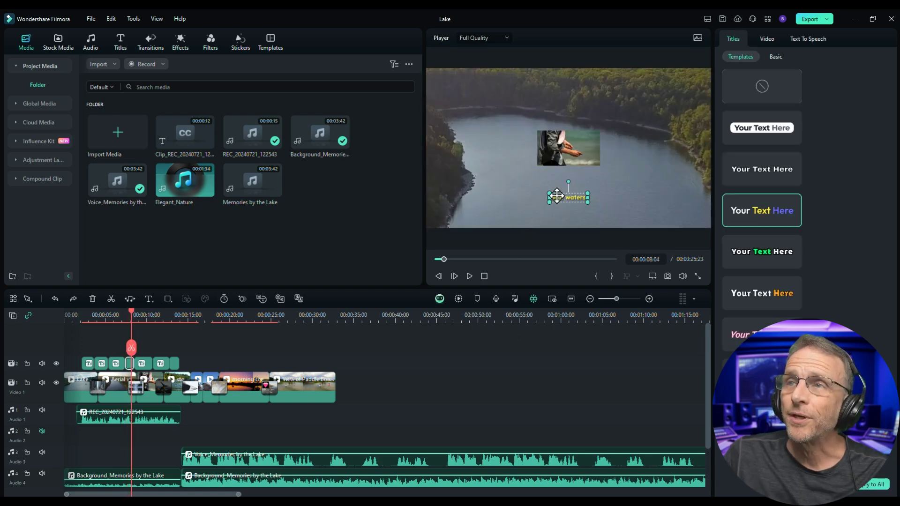
Apply the yellow-and-blue text template to all seven caption clips and preview the result
{"action": "left_click", "coordinate": [764, 291]}
{"action": "left_click_drag", "start_coordinate": [78, 342], "coordinate": [202, 363]}
{"action": "left_click", "coordinate": [754, 217]}
{"action": "left_click", "coordinate": [468, 276]}
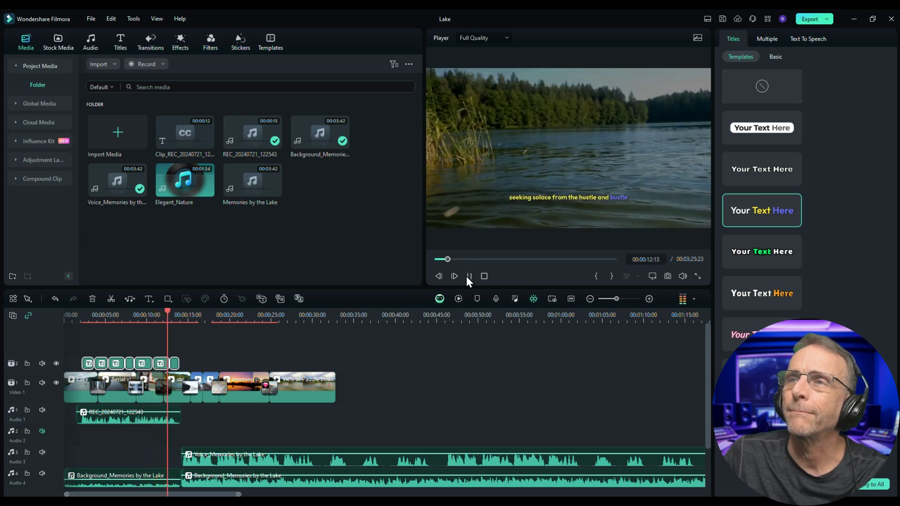
{"action": "left_click", "coordinate": [468, 277]}
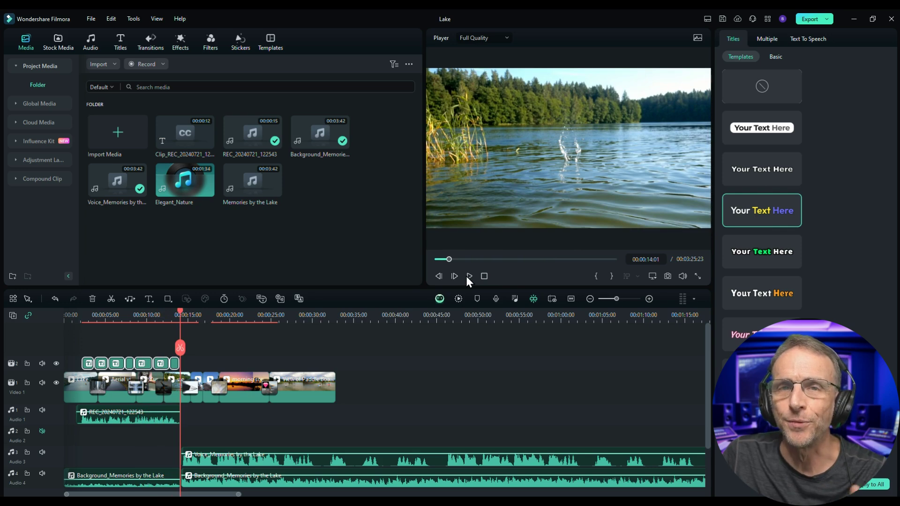
{"action": "left_click", "coordinate": [120, 419]}
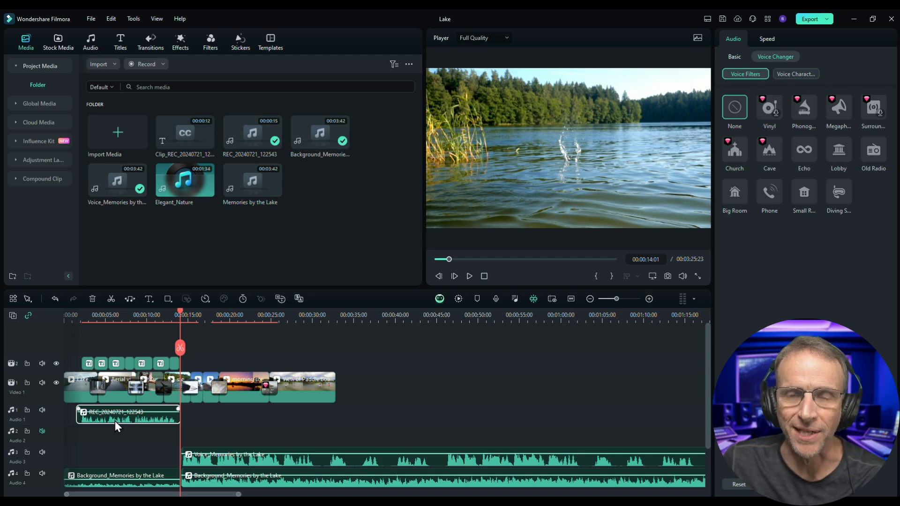
AI-translate the REC voiceover clip from English (US) to French (France)
{"action": "right_click", "coordinate": [100, 418]}
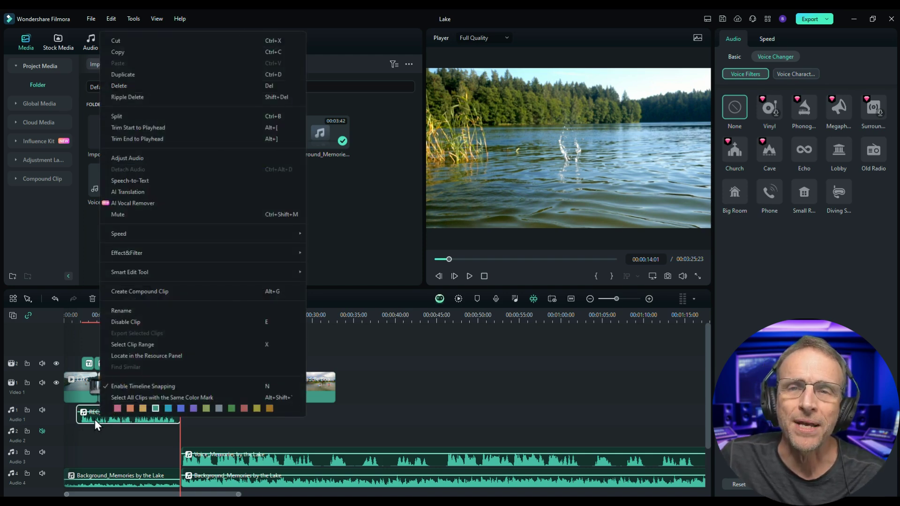
{"action": "left_click", "coordinate": [136, 192]}
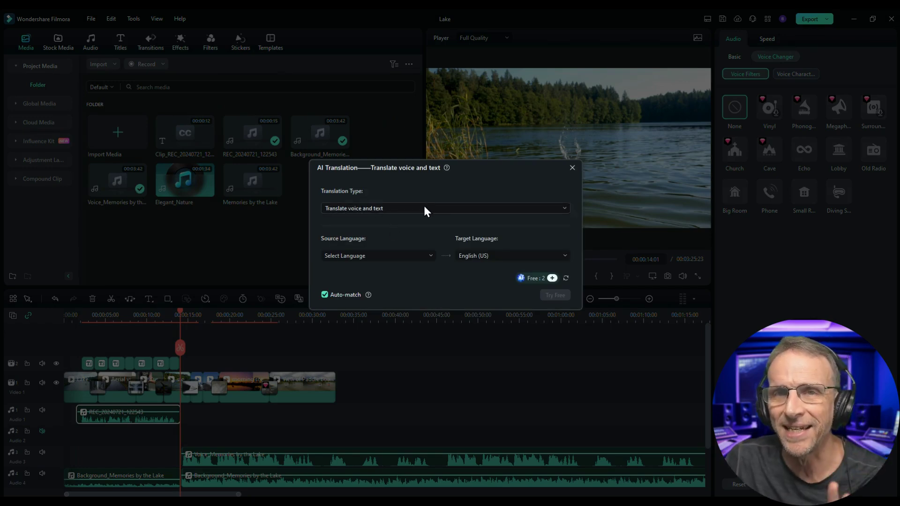
{"action": "left_click", "coordinate": [423, 206]}
{"action": "left_click", "coordinate": [366, 255]}
{"action": "left_click", "coordinate": [353, 267]}
{"action": "left_click", "coordinate": [513, 256]}
{"action": "left_click", "coordinate": [491, 313]}
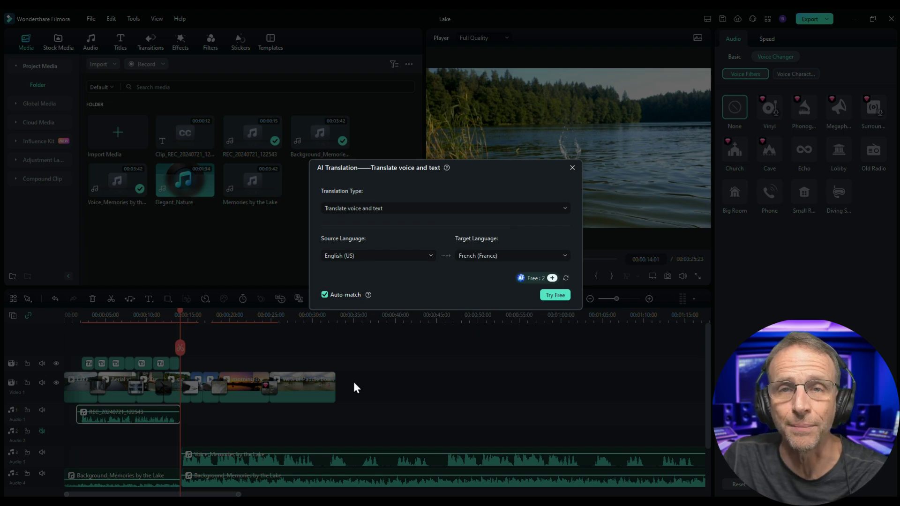
{"action": "left_click", "coordinate": [554, 295]}
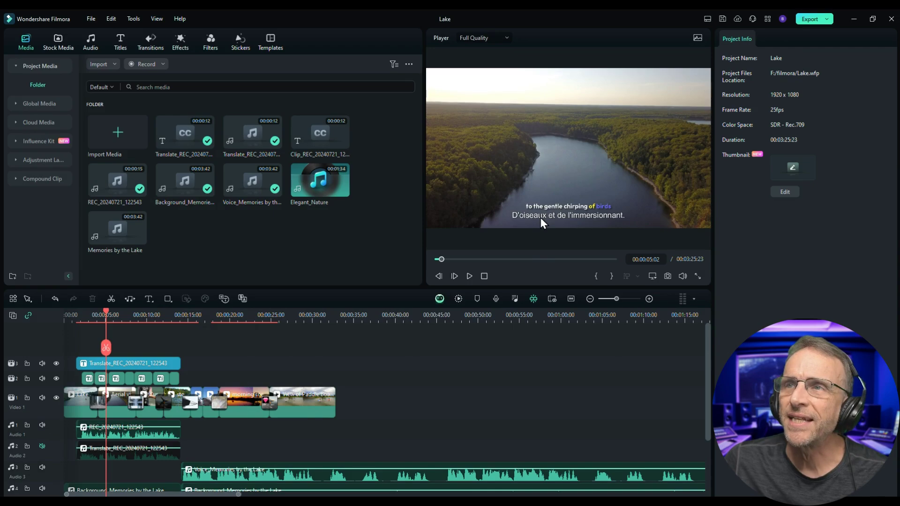
Hide the English caption track and mute the original Audio 1 voice recording
{"action": "left_click", "coordinate": [56, 377]}
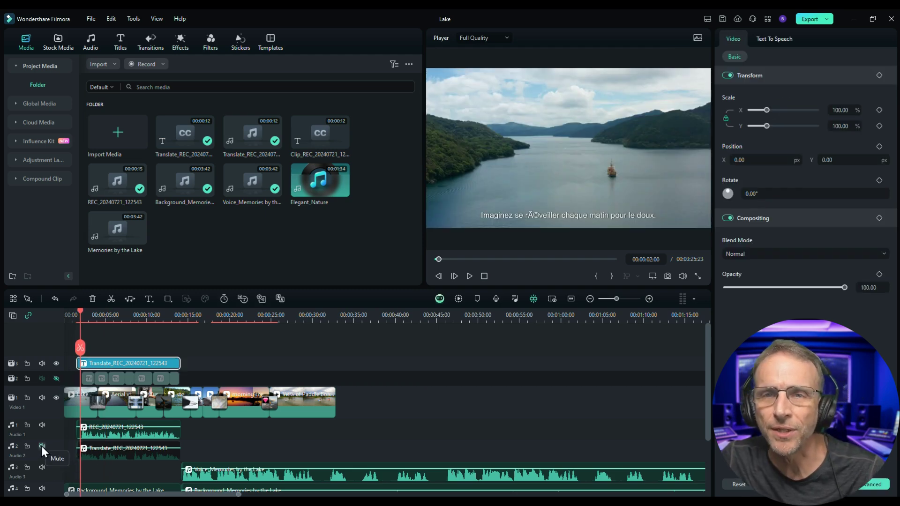
{"action": "left_click", "coordinate": [41, 446]}
{"action": "left_click", "coordinate": [43, 425]}
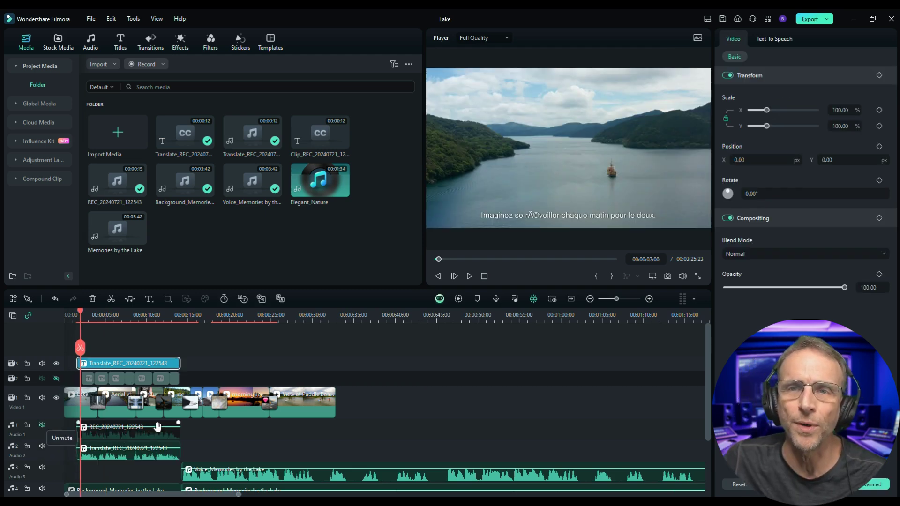
Preview the French version from the start, then select the translated caption clip
{"action": "left_click", "coordinate": [468, 276]}
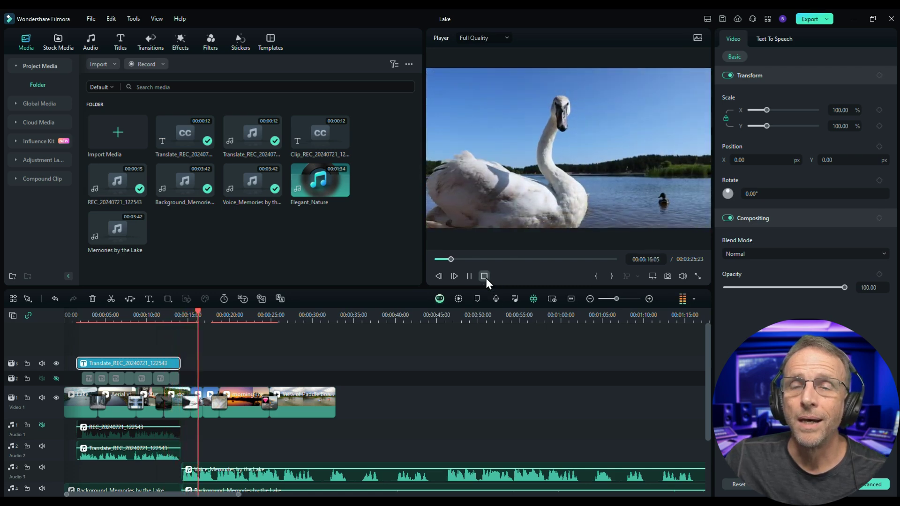
{"action": "left_click", "coordinate": [485, 277]}
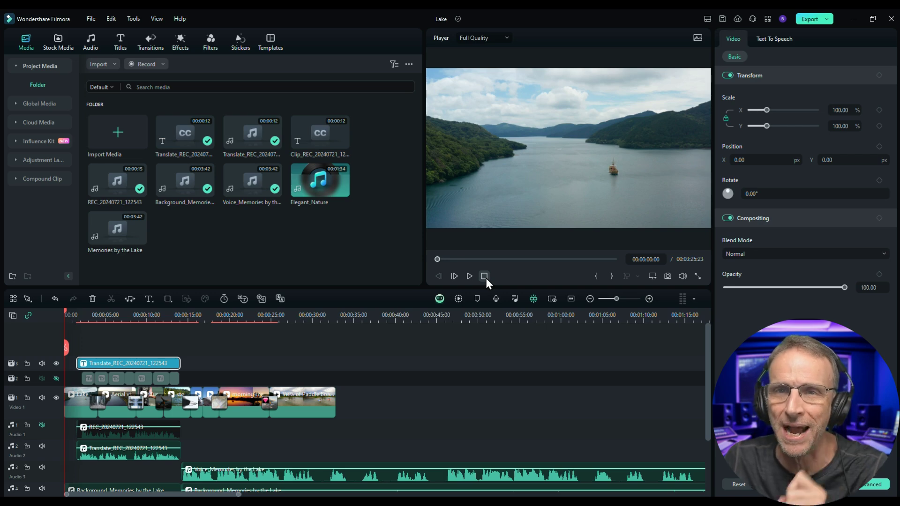
{"action": "left_click", "coordinate": [125, 345]}
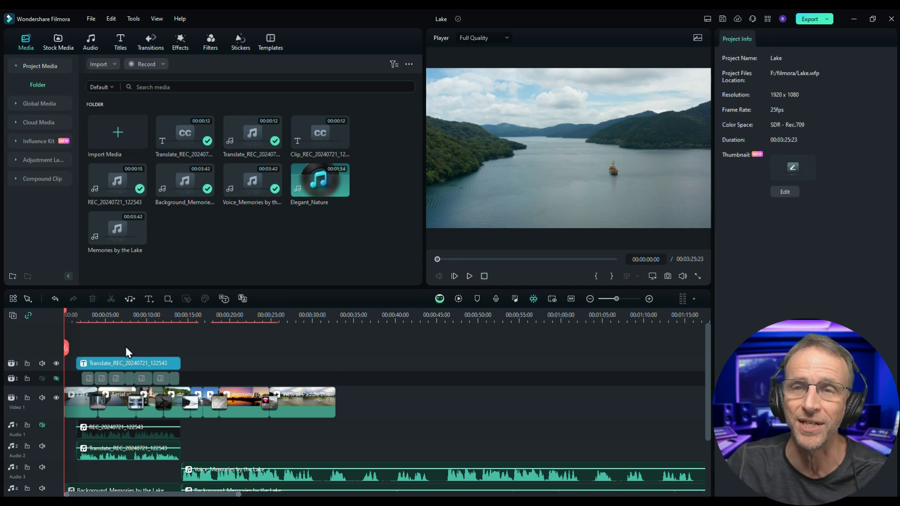
{"action": "left_click", "coordinate": [127, 363]}
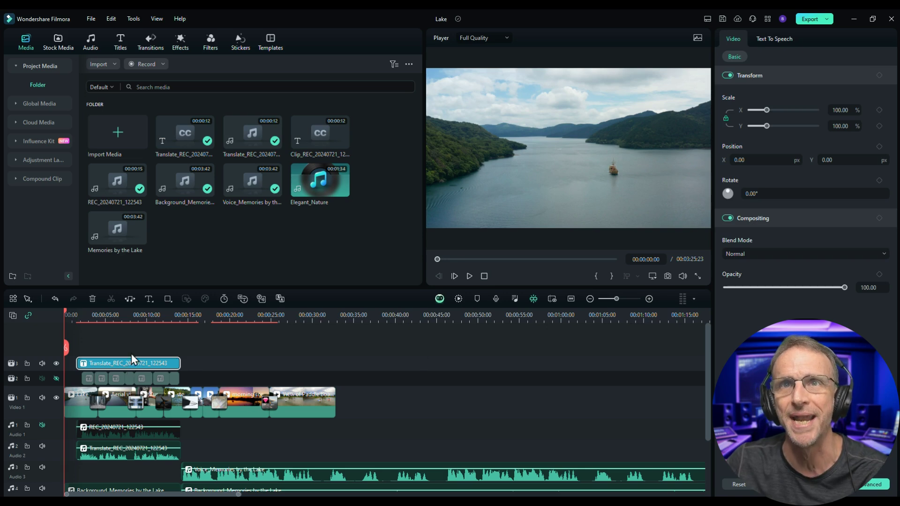
{"action": "left_click", "coordinate": [235, 349]}
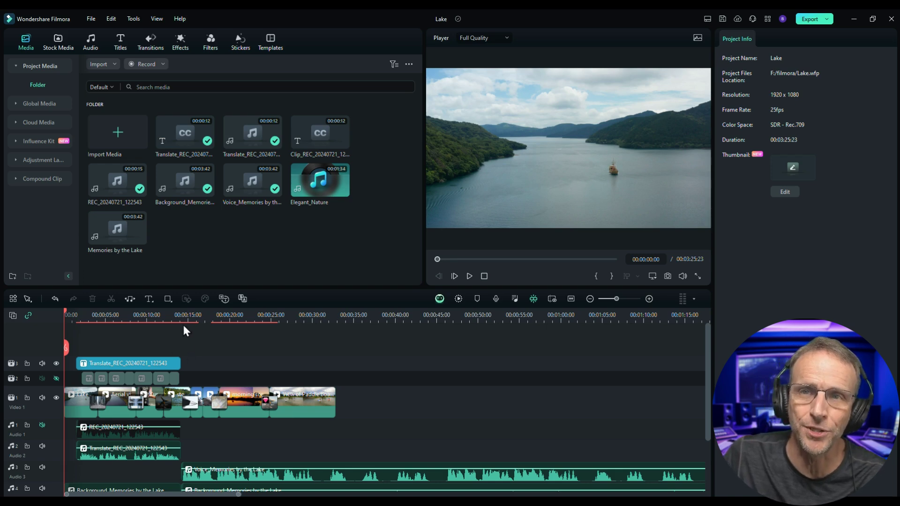
{"action": "left_click", "coordinate": [174, 338]}
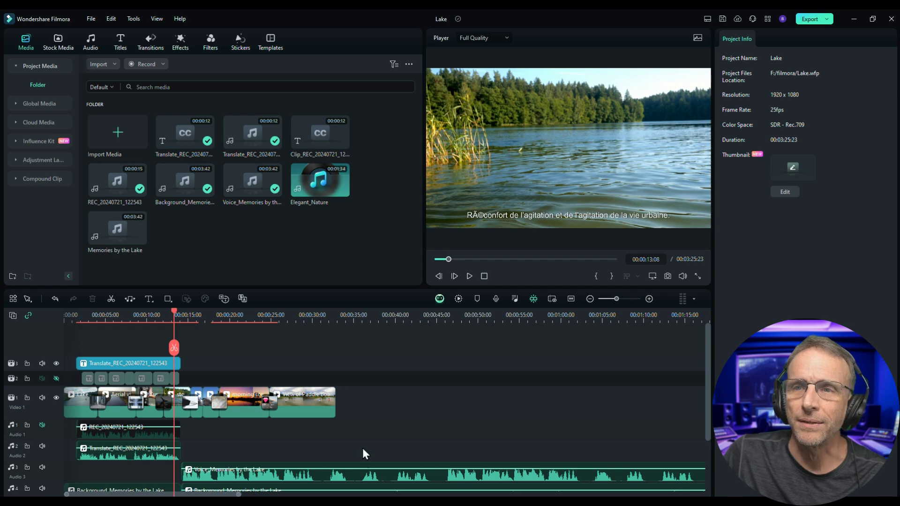
{"action": "left_click", "coordinate": [469, 276]}
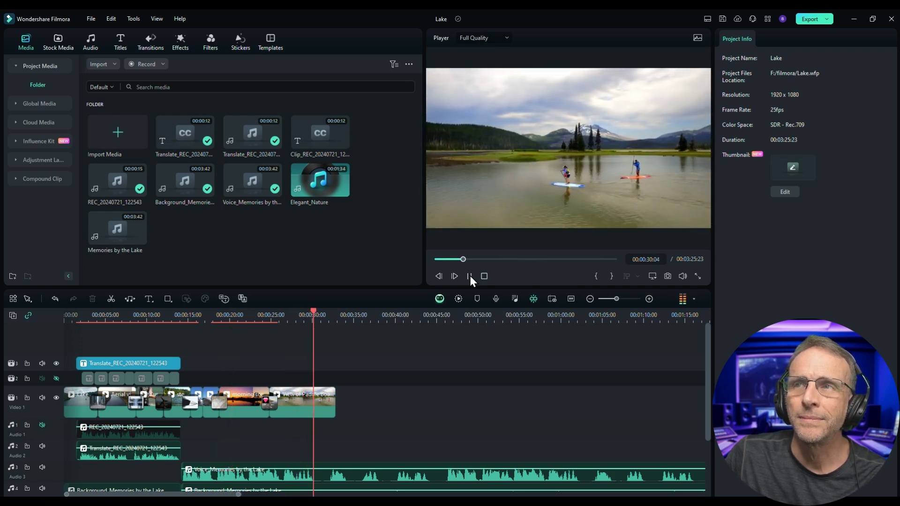
{"action": "left_click", "coordinate": [470, 275]}
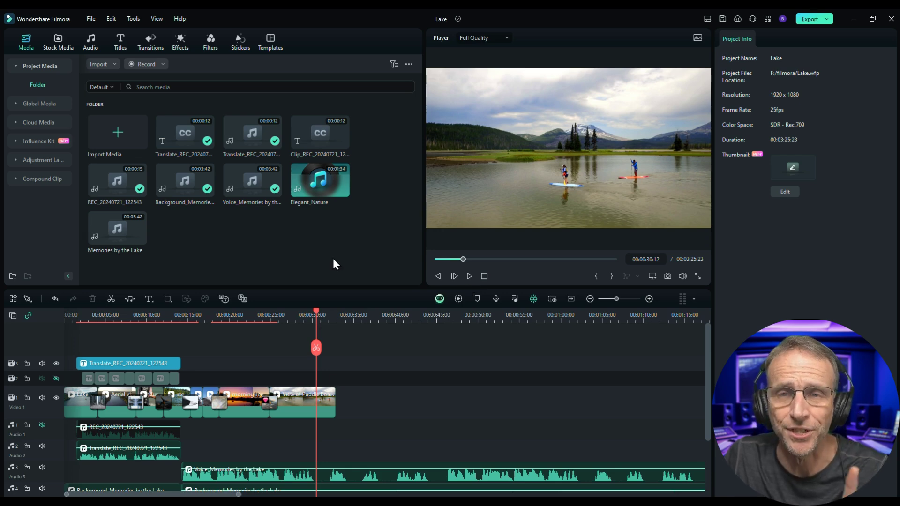
Open the AI Image generator and pick the Realistic Landscape style after trying Portrait, Hand-drawn and Cyberpunk
{"action": "left_click", "coordinate": [59, 42]}
{"action": "left_click", "coordinate": [29, 84]}
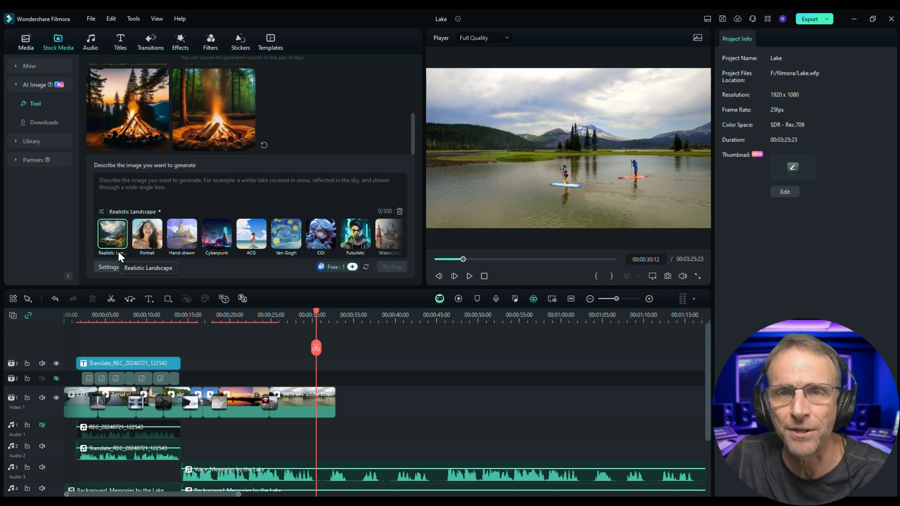
{"action": "left_click", "coordinate": [142, 230]}
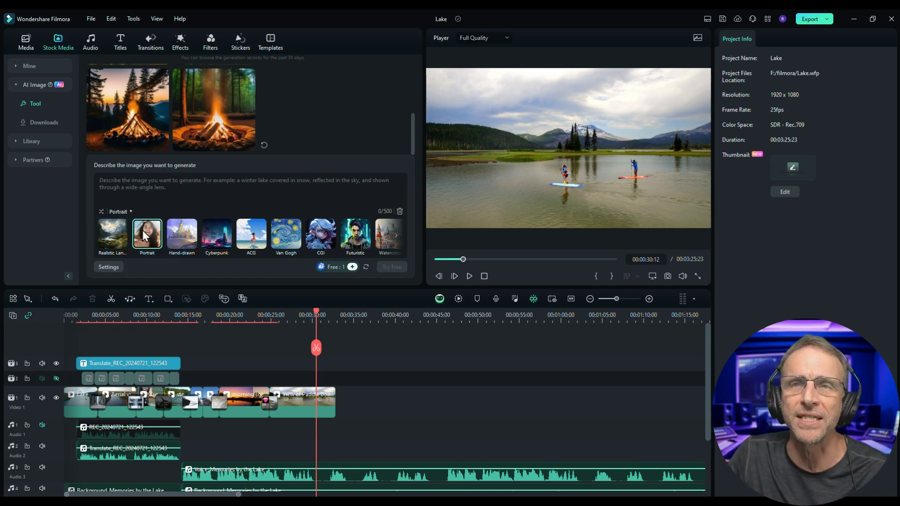
{"action": "left_click", "coordinate": [179, 237]}
{"action": "left_click", "coordinate": [210, 234]}
{"action": "left_click", "coordinate": [114, 237]}
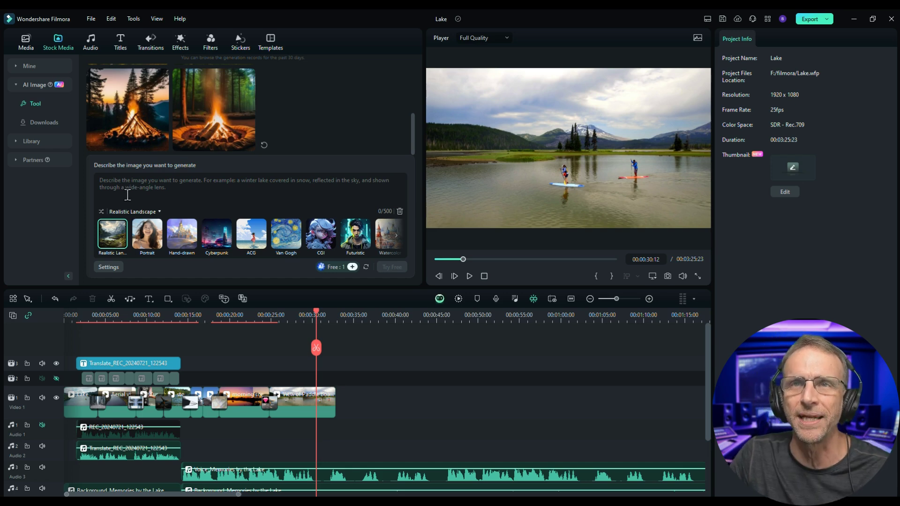
Type a prompt describing a man and woman on a lakeside bench at sunset
{"action": "type", "text": "A"}
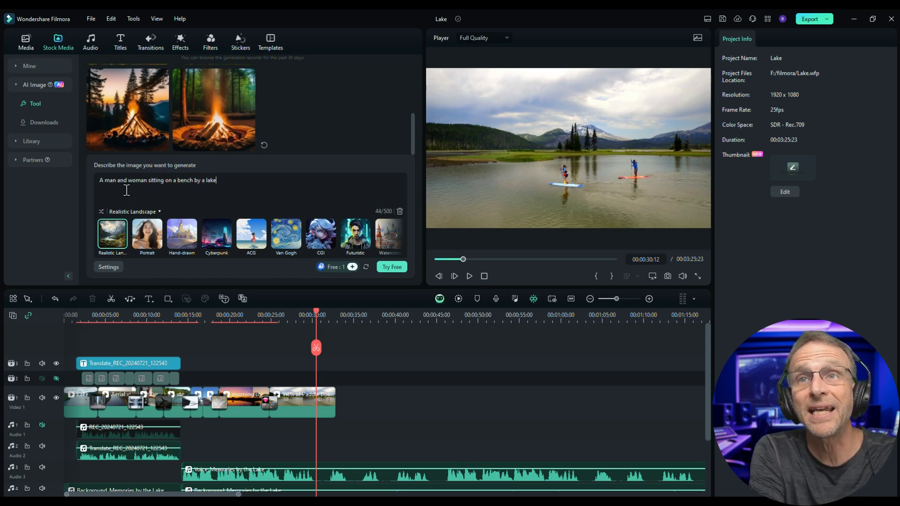
{"action": "key", "text": "BackSpace"}
{"action": "type", "text": "t sunset. His arms are around her shoulder."}
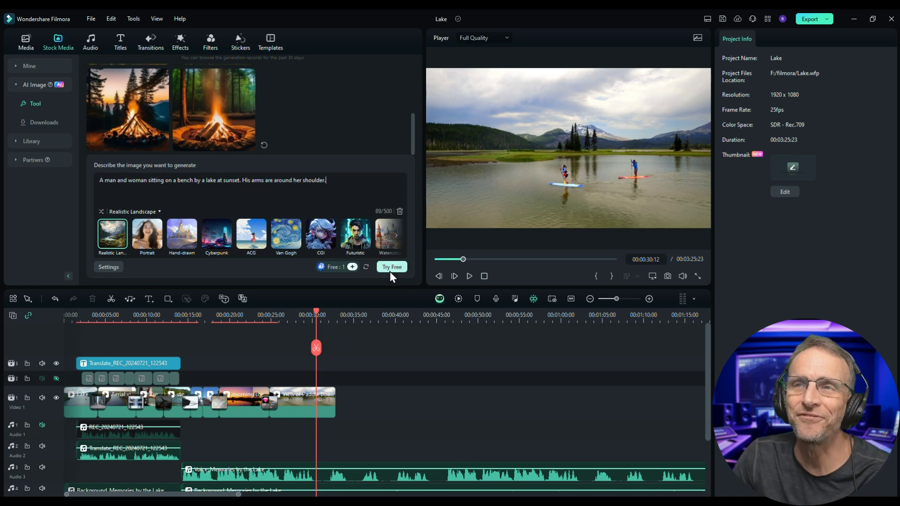
Generate the bench-at-sunset images at a 16:9 aspect ratio and scroll through the results
{"action": "left_click", "coordinate": [392, 267]}
{"action": "left_click", "coordinate": [114, 266]}
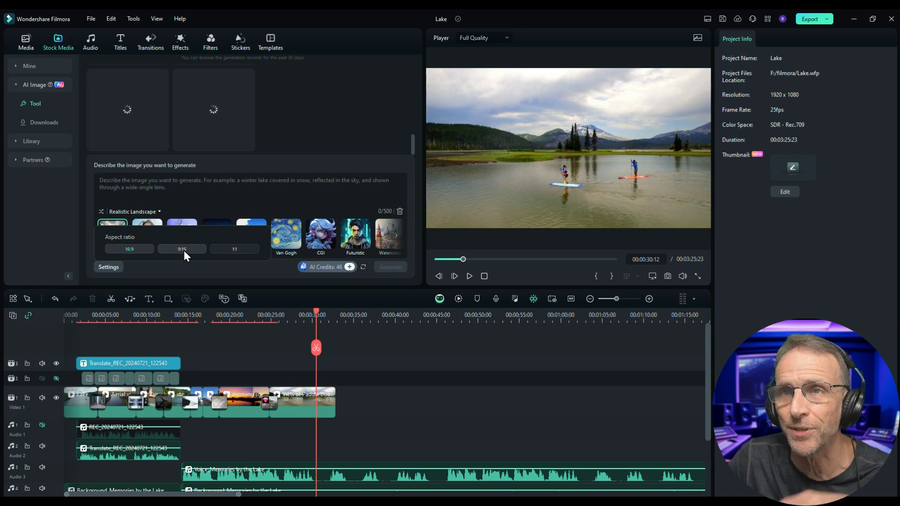
{"action": "left_click", "coordinate": [128, 249]}
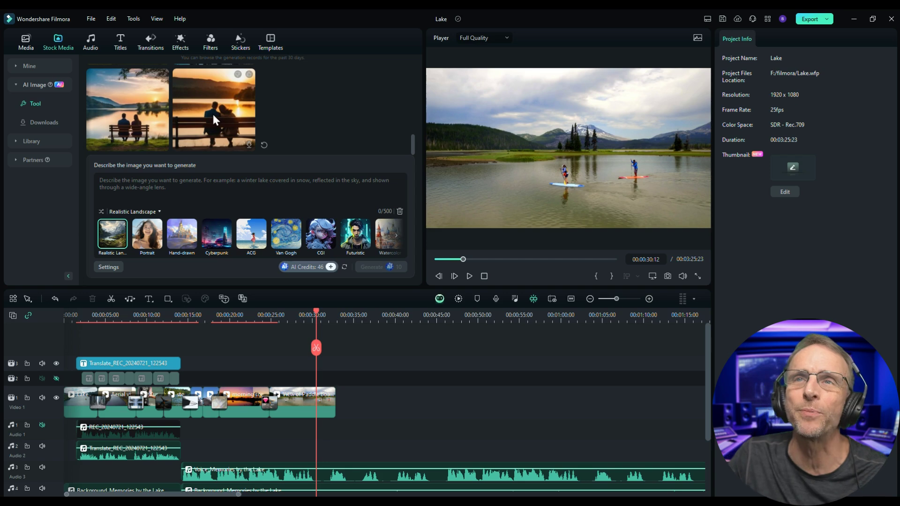
{"action": "scroll", "coordinate": [214, 117], "scroll_direction": "up", "scroll_amount": 5}
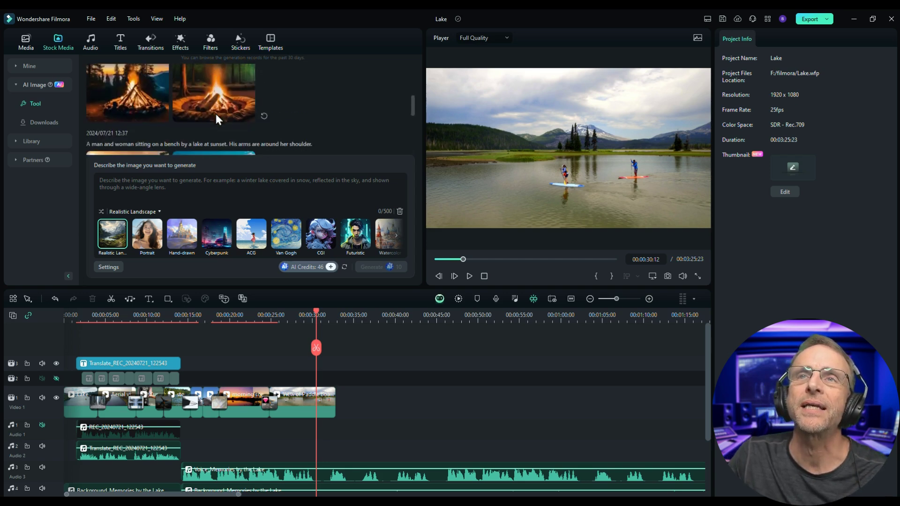
{"action": "scroll", "coordinate": [216, 117], "scroll_direction": "down", "scroll_amount": 2}
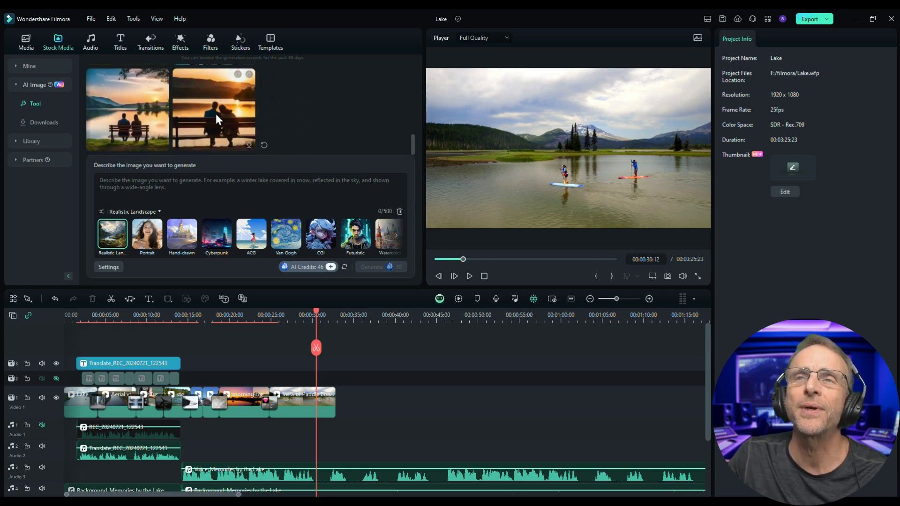
Add the second sunset bench image to a new timeline track and apply the Vortex In animation
{"action": "left_click_drag", "start_coordinate": [215, 112], "coordinate": [252, 369]}
{"action": "left_click", "coordinate": [468, 276]}
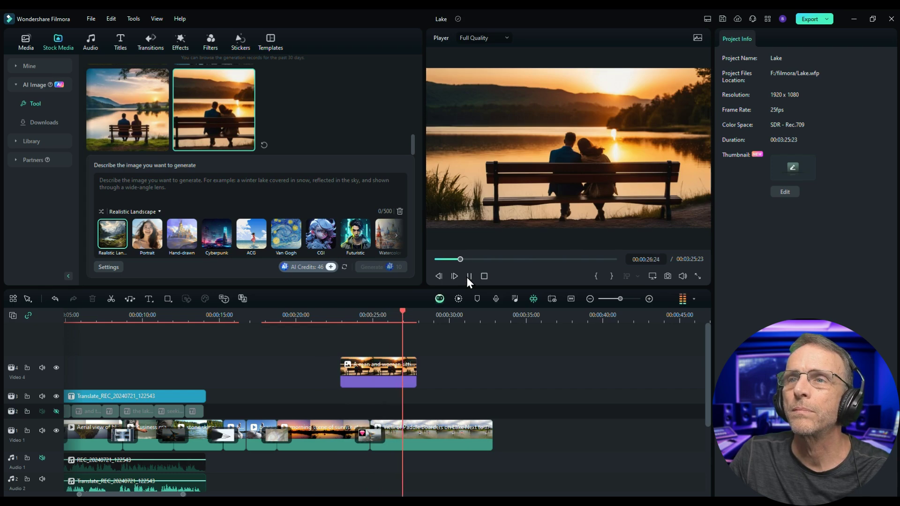
{"action": "left_click", "coordinate": [387, 374]}
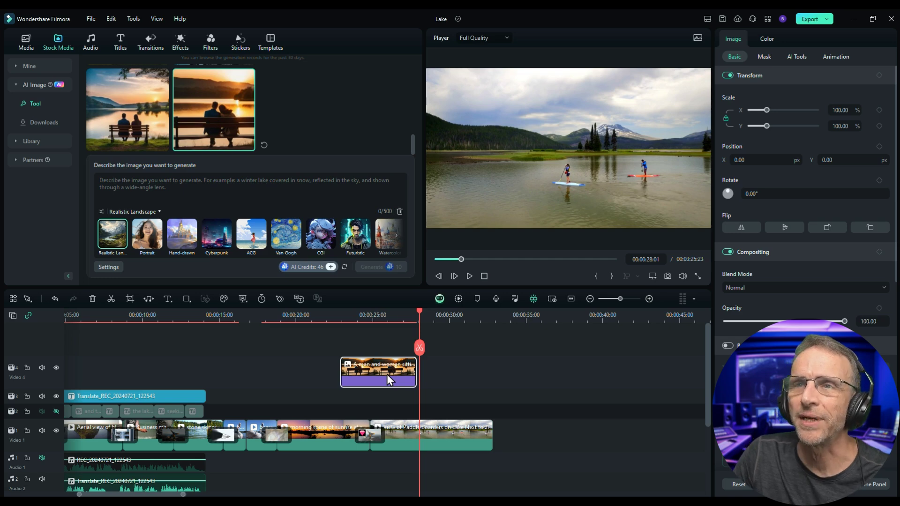
{"action": "left_click", "coordinate": [836, 57]}
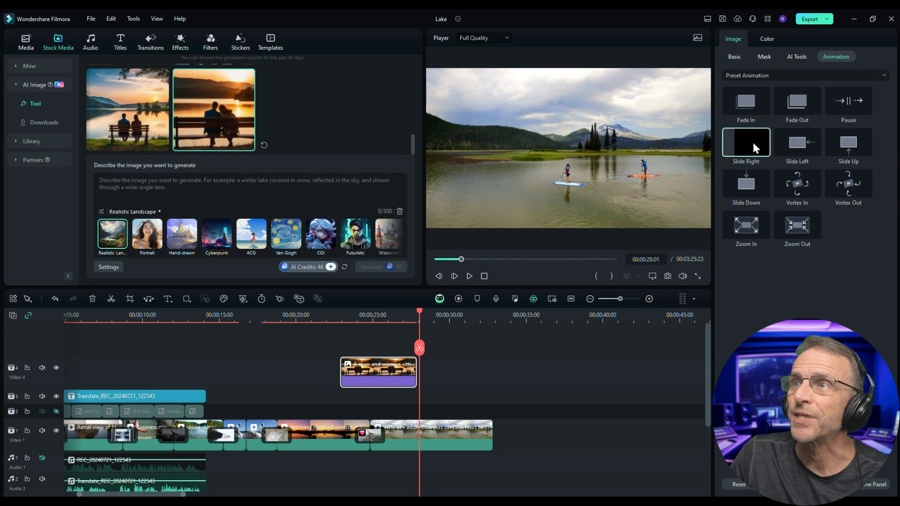
{"action": "left_click", "coordinate": [818, 190]}
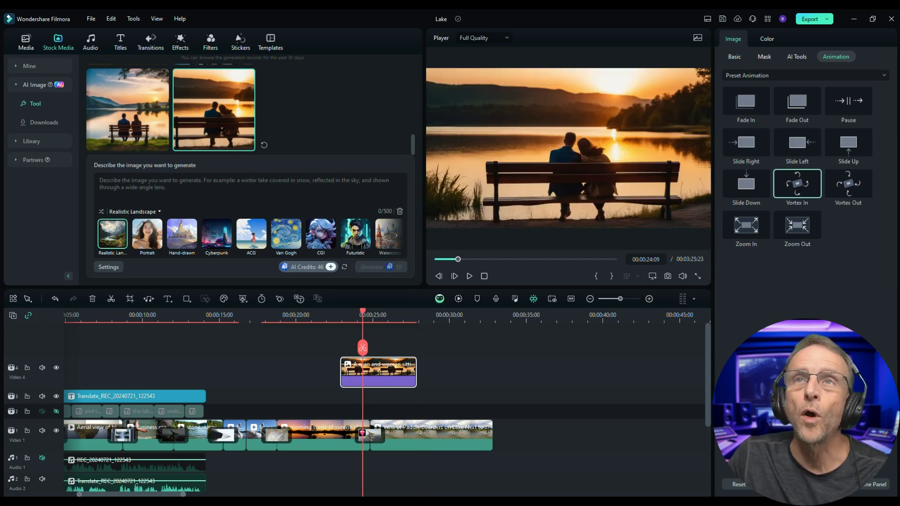
Preview the Light Effect 18 video effect, then select the paddle boarders clip
{"action": "left_click", "coordinate": [179, 41]}
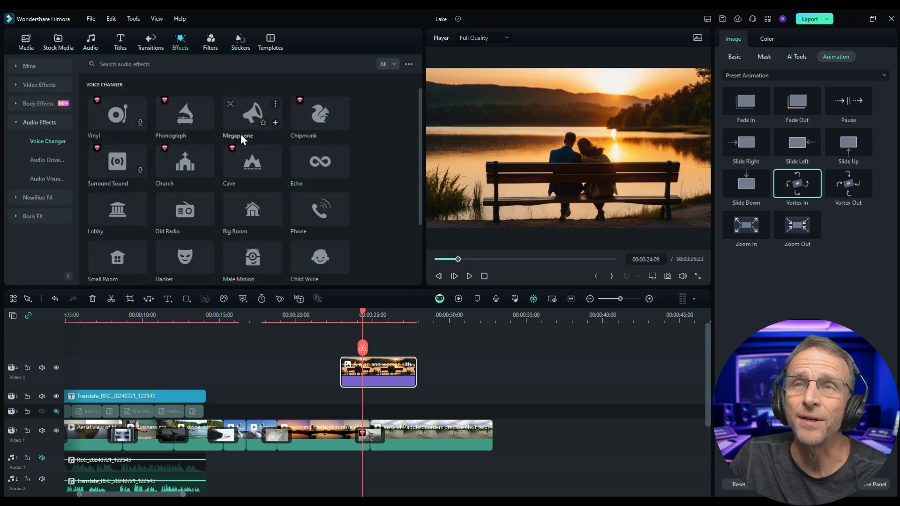
{"action": "left_click", "coordinate": [37, 86]}
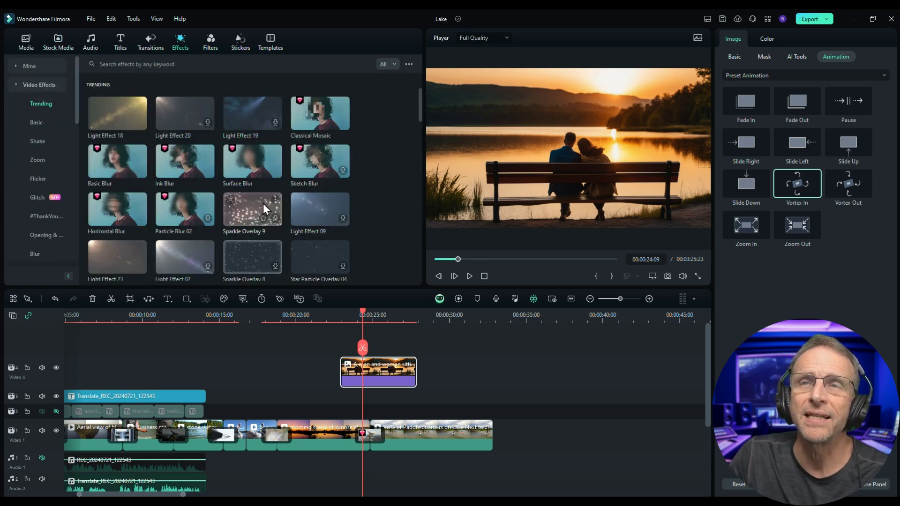
{"action": "left_click", "coordinate": [120, 113]}
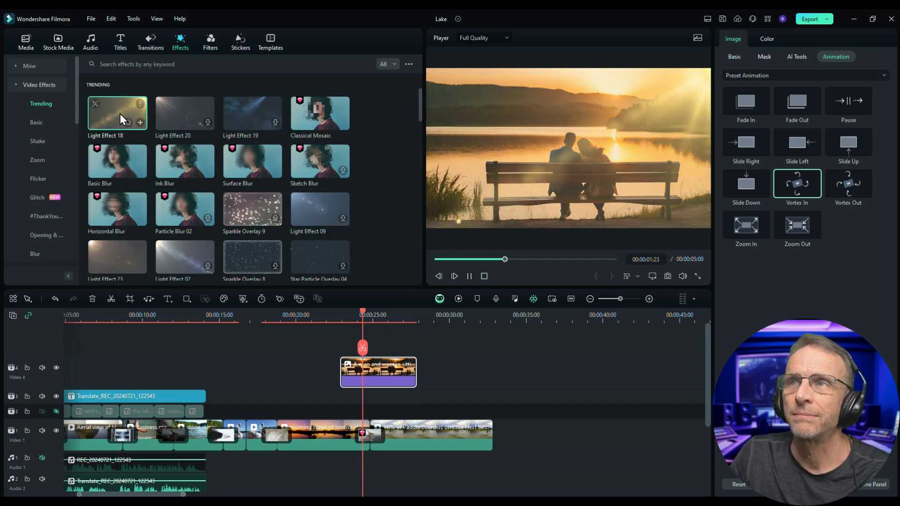
{"action": "left_click", "coordinate": [447, 438]}
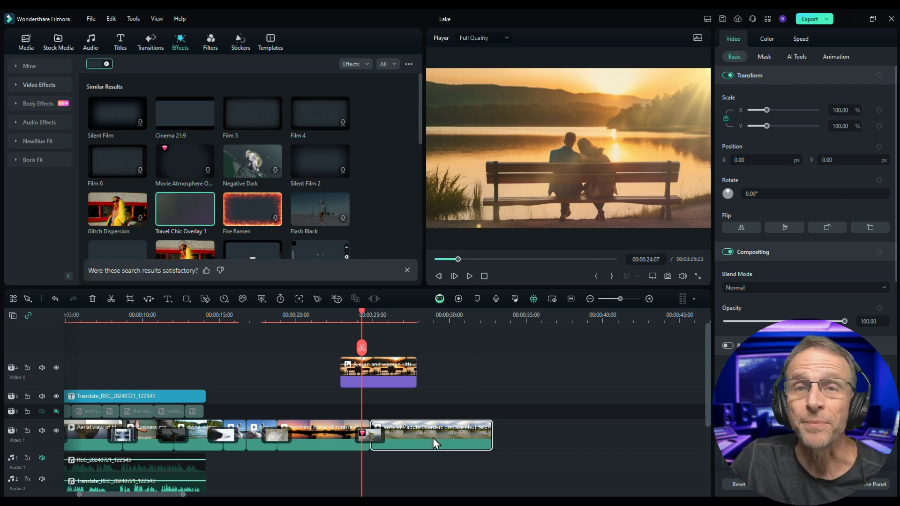
{"action": "left_click", "coordinate": [449, 315]}
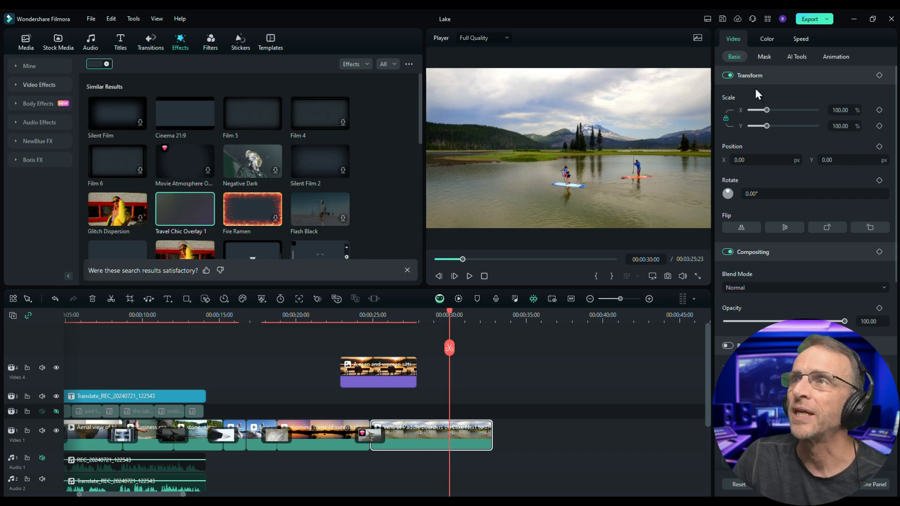
Turn on LUT in the paddle boarders clip's Color settings and show the LUT presets
{"action": "left_click", "coordinate": [766, 38]}
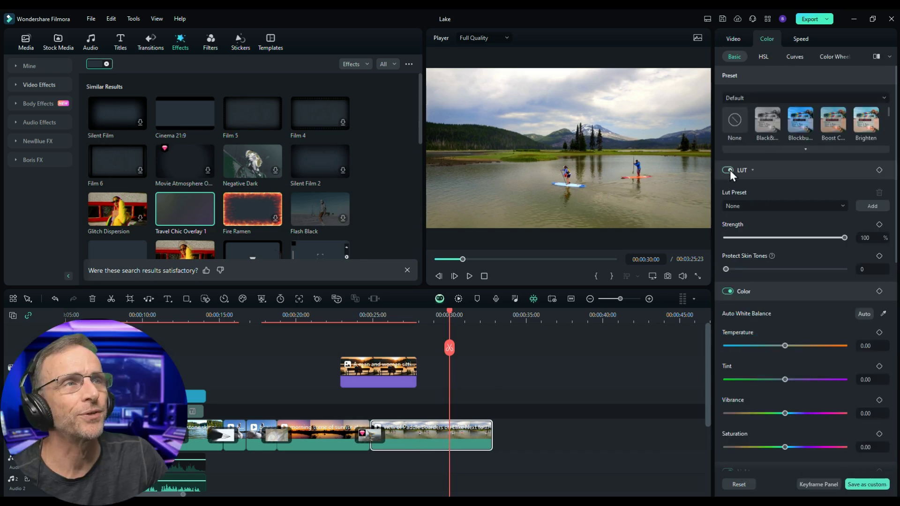
{"action": "left_click", "coordinate": [728, 170]}
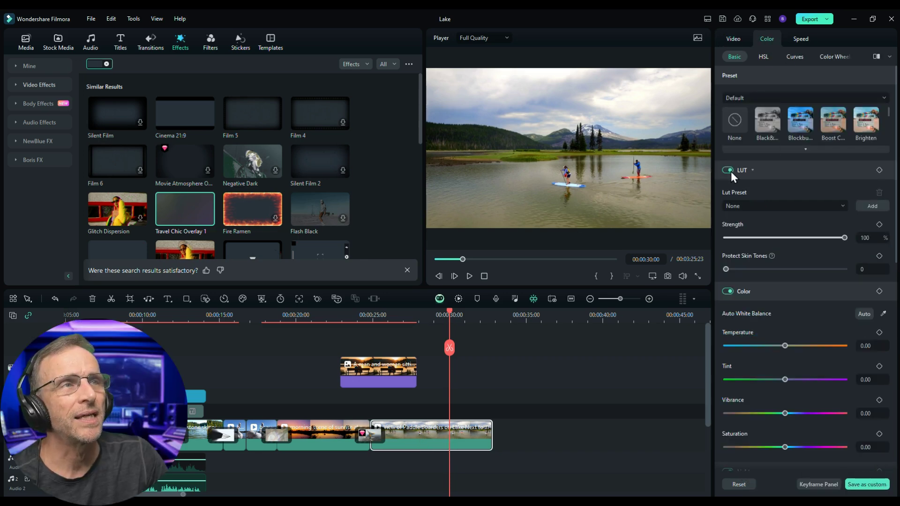
{"action": "left_click", "coordinate": [769, 205]}
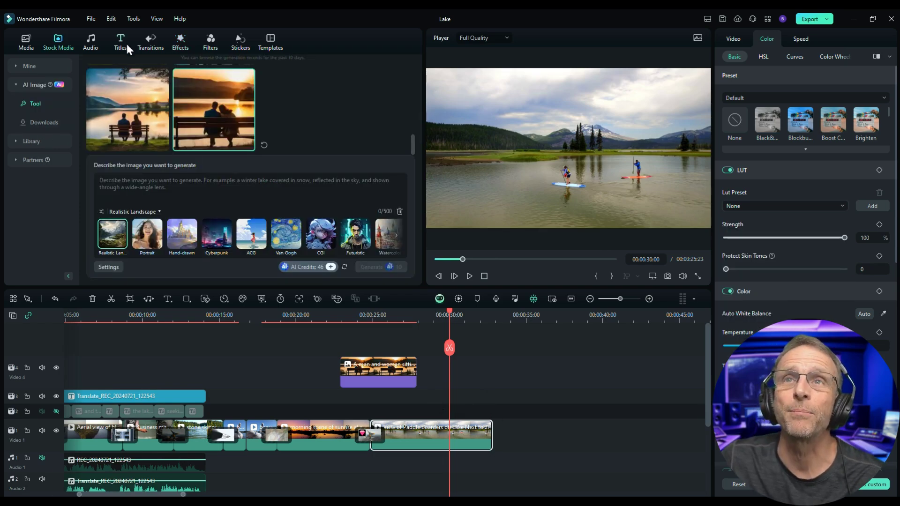
Search stock footage for 'woman at the lake' and place the smiling woman portrait after the paddle clip
{"action": "left_click", "coordinate": [32, 141]}
{"action": "left_click", "coordinate": [136, 64]}
{"action": "type", "text": "woman"}
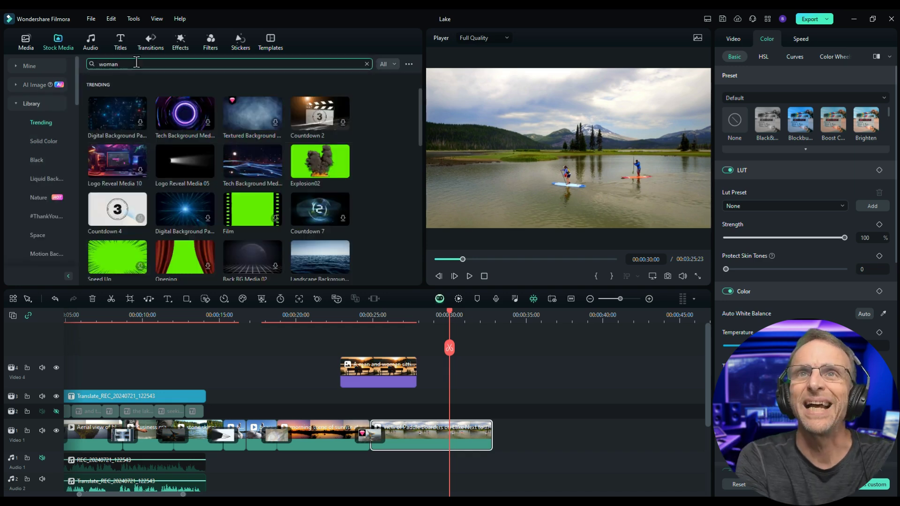
{"action": "type", "text": " at the lake"}
{"action": "key", "text": "Return"}
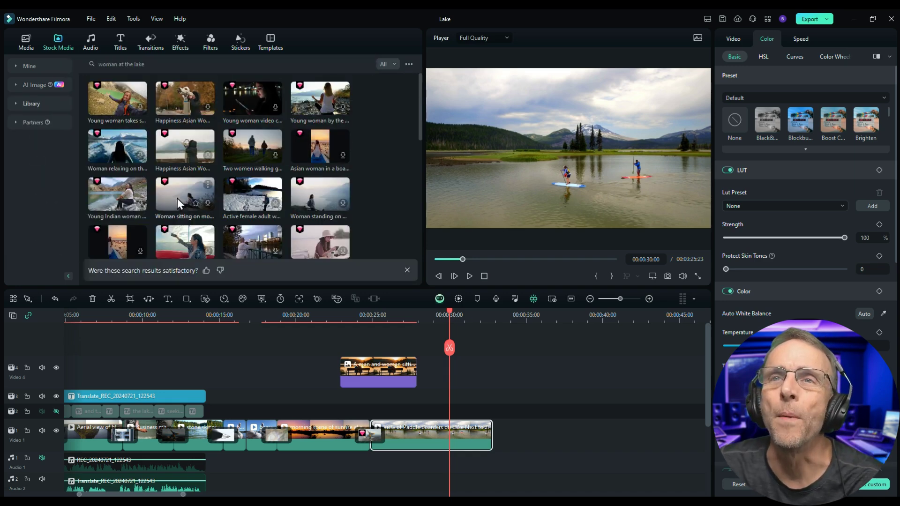
{"action": "scroll", "coordinate": [179, 207], "scroll_direction": "down", "scroll_amount": 10}
{"action": "left_click_drag", "start_coordinate": [252, 218], "coordinate": [550, 454]}
{"action": "left_click_drag", "start_coordinate": [454, 311], "coordinate": [586, 311]}
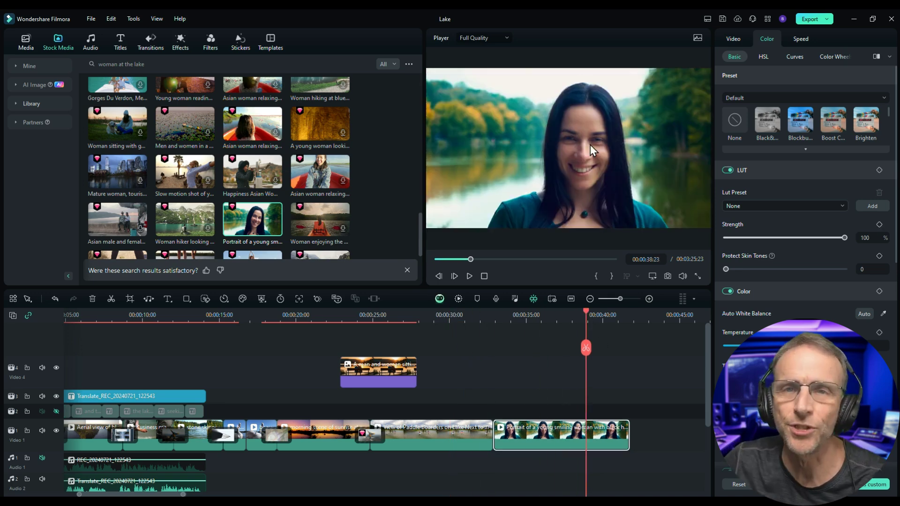
Load a .CUBE LUT file, then apply the Cyberpunk 1 LUT preset to the portrait clip
{"action": "left_click", "coordinate": [771, 206]}
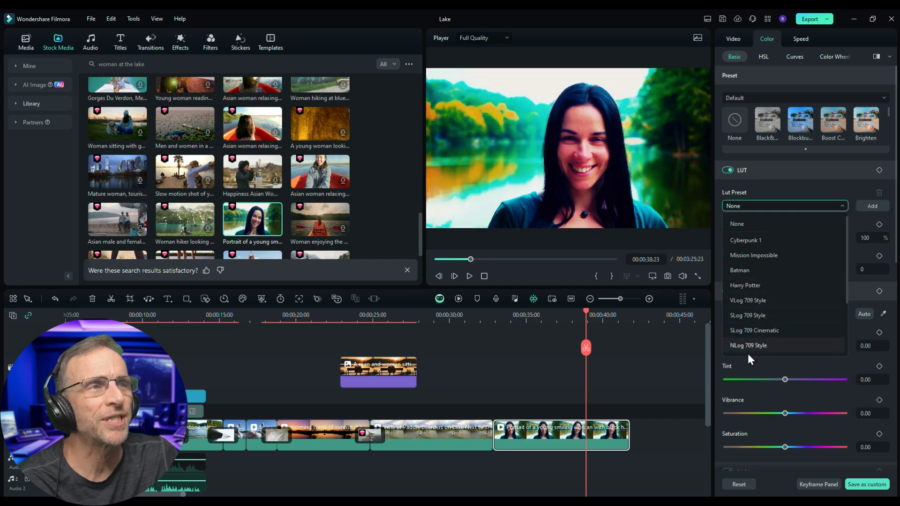
{"action": "scroll", "coordinate": [748, 346], "scroll_direction": "down", "scroll_amount": 1}
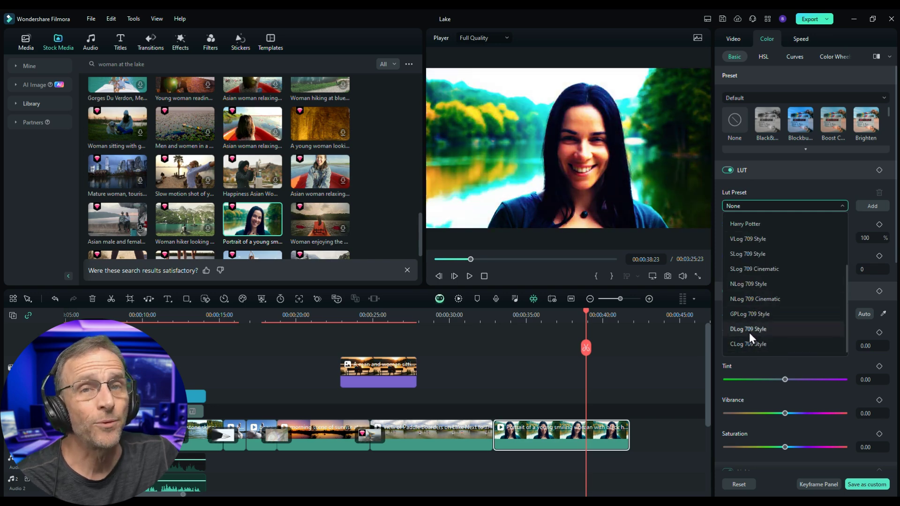
{"action": "left_click", "coordinate": [872, 208]}
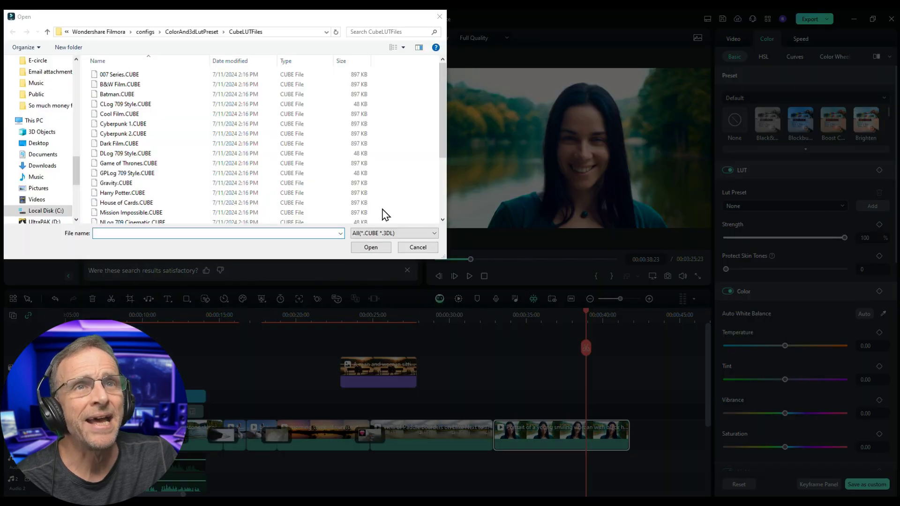
{"action": "scroll", "coordinate": [141, 188], "scroll_direction": "down", "scroll_amount": 3}
{"action": "scroll", "coordinate": [141, 187], "scroll_direction": "up", "scroll_amount": 1}
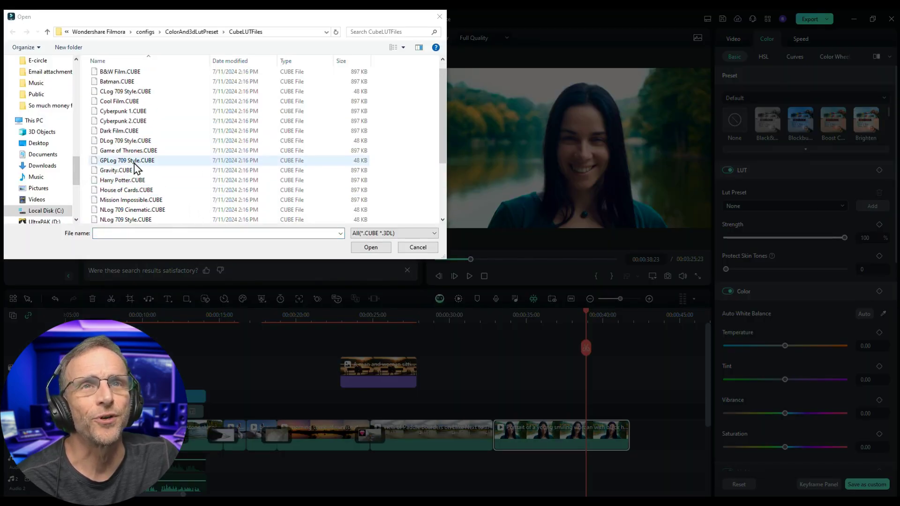
{"action": "double_click", "coordinate": [124, 151]}
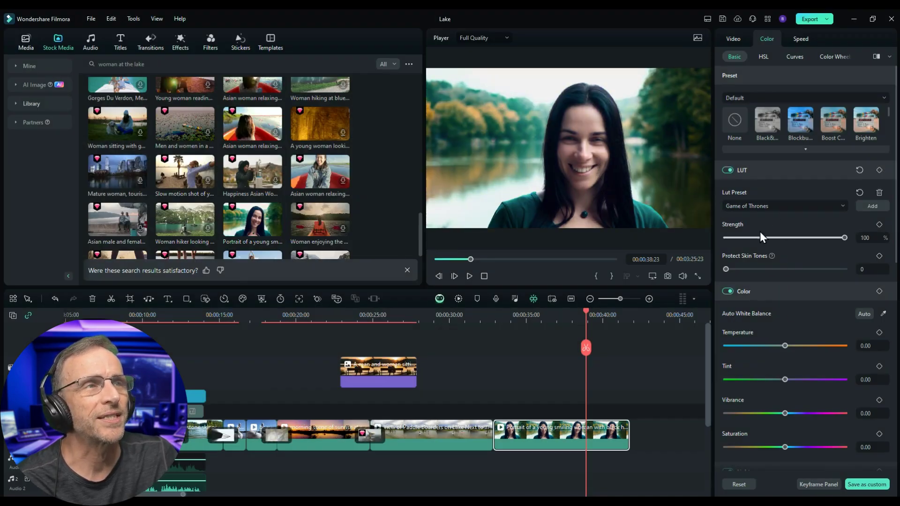
{"action": "left_click", "coordinate": [763, 202]}
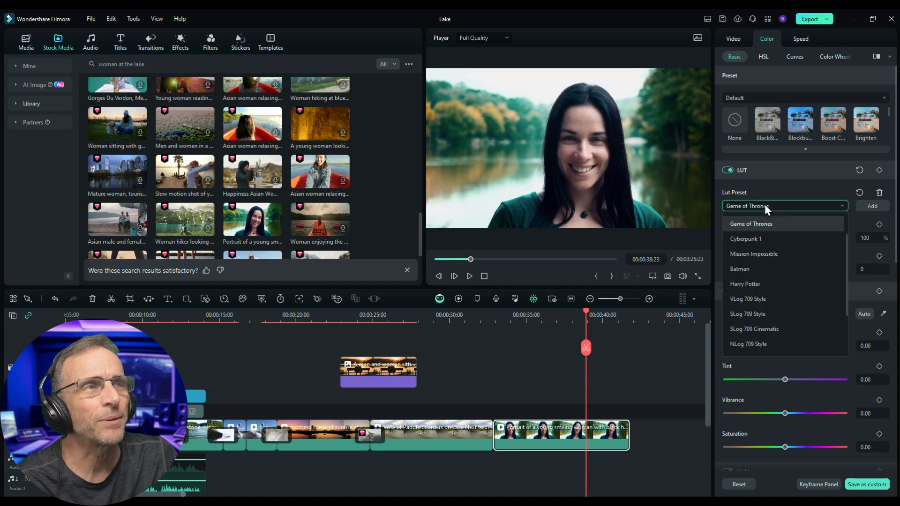
{"action": "left_click", "coordinate": [757, 239]}
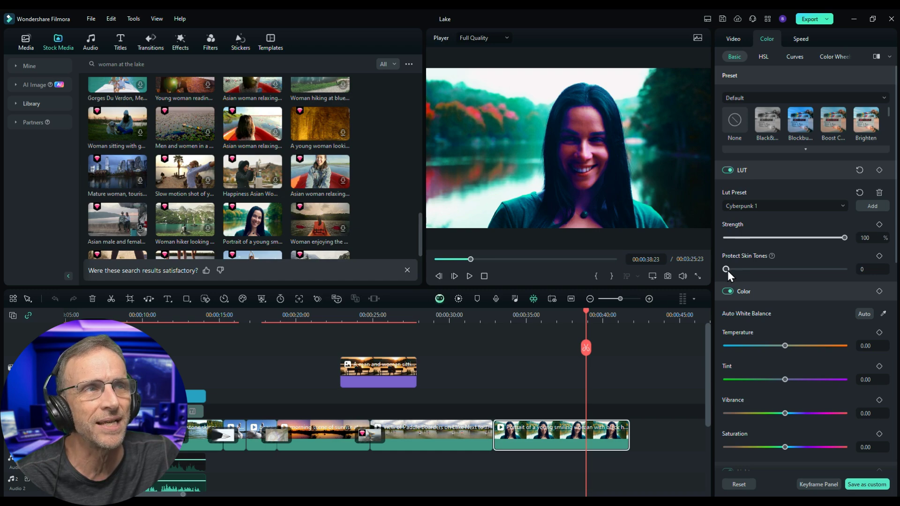
Set Protect Skin Tones to 81 and change the portrait's LUT preset from Cyberpunk 1 to Batman
{"action": "left_click_drag", "start_coordinate": [729, 270], "coordinate": [864, 265]}
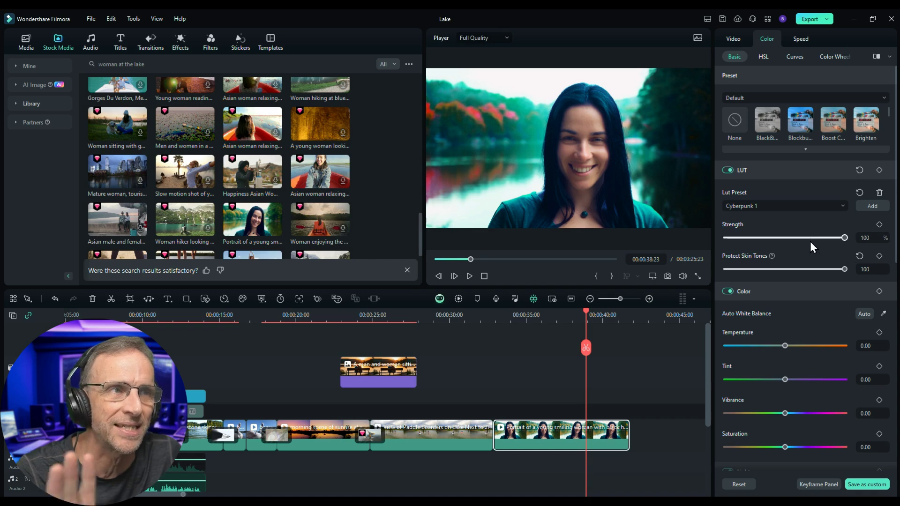
{"action": "left_click", "coordinate": [806, 207]}
{"action": "scroll", "coordinate": [768, 300], "scroll_direction": "down", "scroll_amount": 5}
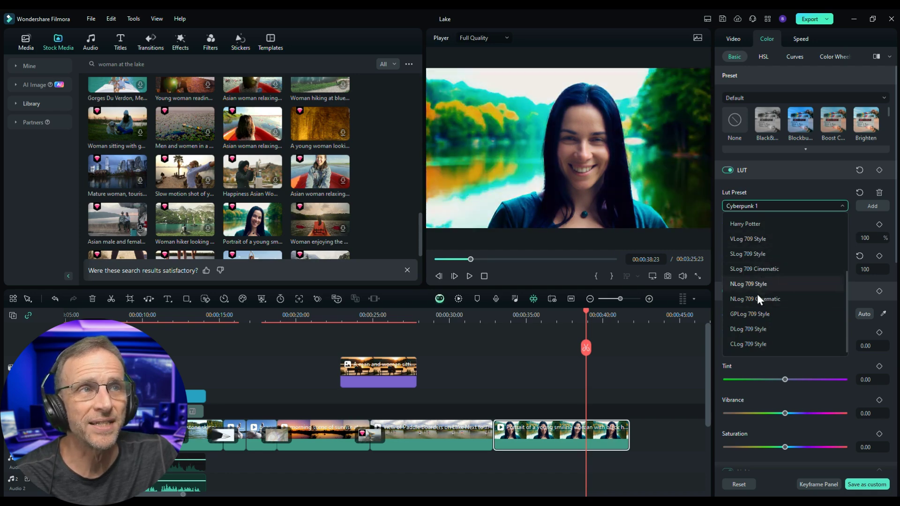
{"action": "left_click", "coordinate": [768, 207]}
{"action": "left_click_drag", "start_coordinate": [844, 269], "coordinate": [824, 276]}
{"action": "left_click", "coordinate": [762, 206]}
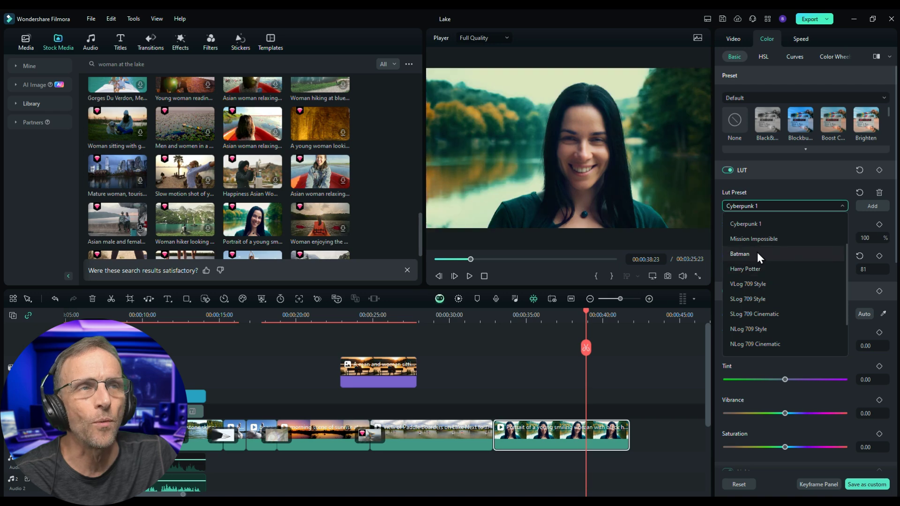
{"action": "left_click", "coordinate": [759, 255]}
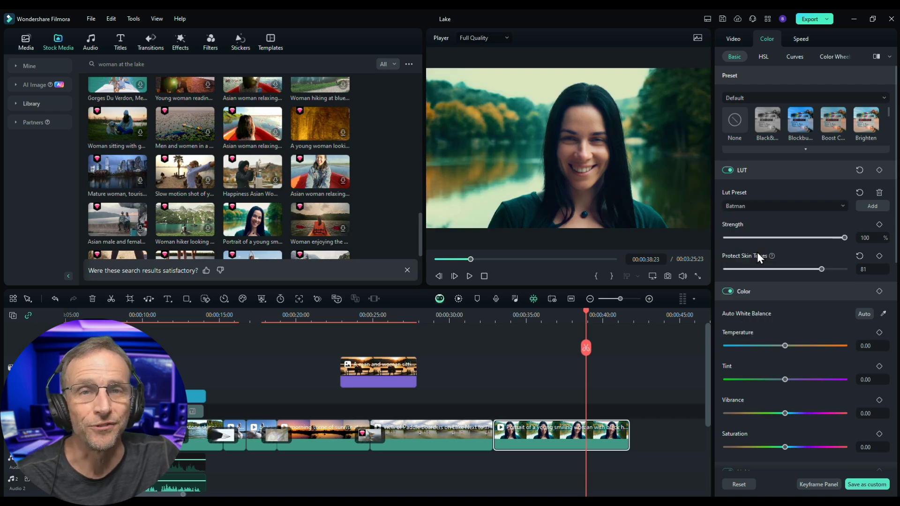
Adjust the portrait clip's Tint slider in the Color section, aiming for 23
{"action": "scroll", "coordinate": [804, 327], "scroll_direction": "down", "scroll_amount": 1}
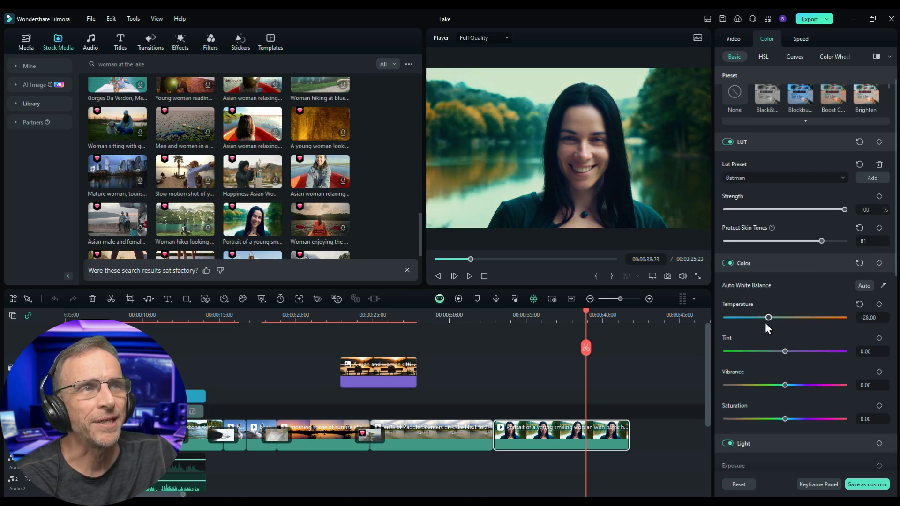
{"action": "mouse_move", "coordinate": [792, 355]}
{"action": "left_mouse_down"}
{"action": "mouse_move", "coordinate": [773, 352]}
{"action": "mouse_move", "coordinate": [814, 354]}
{"action": "mouse_move", "coordinate": [789, 355]}
{"action": "left_mouse_up"}
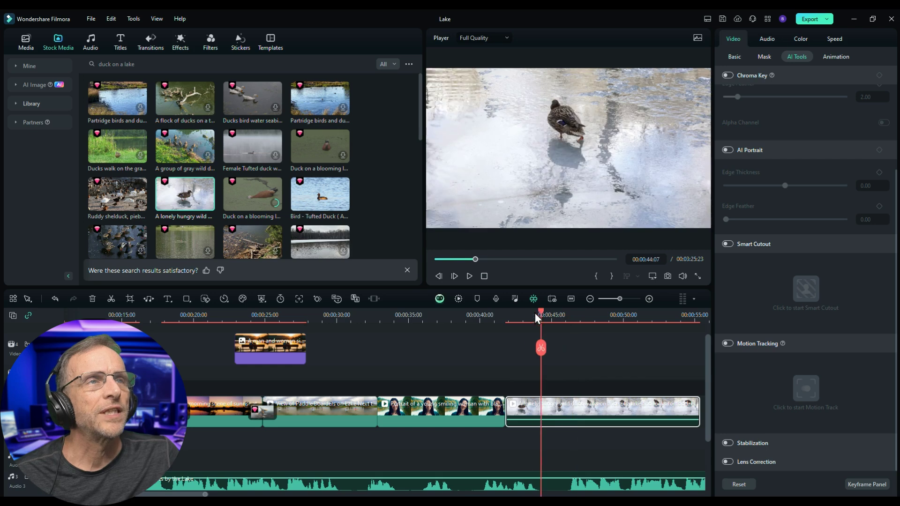
Enable Motion Tracking on the duck clip, fit the tracking box around the duck, and run tracking
{"action": "left_click_drag", "start_coordinate": [534, 313], "coordinate": [505, 335]}
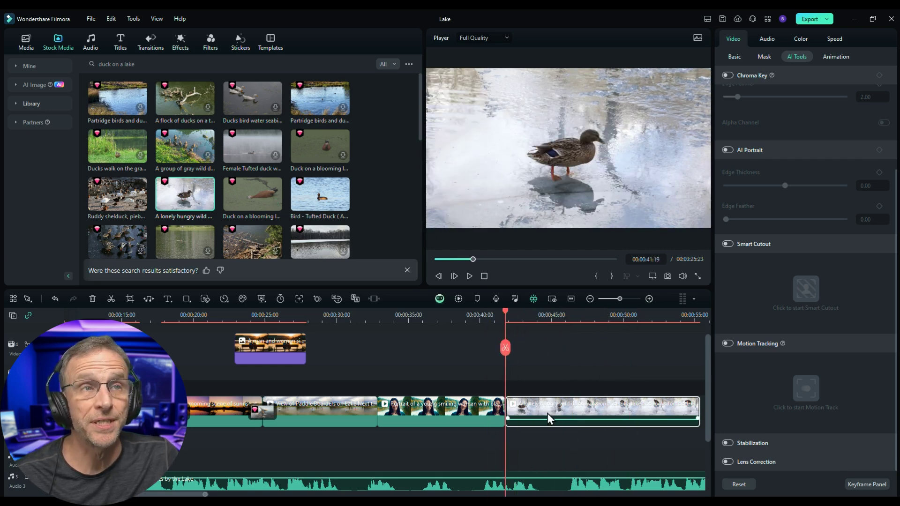
{"action": "left_click", "coordinate": [730, 345]}
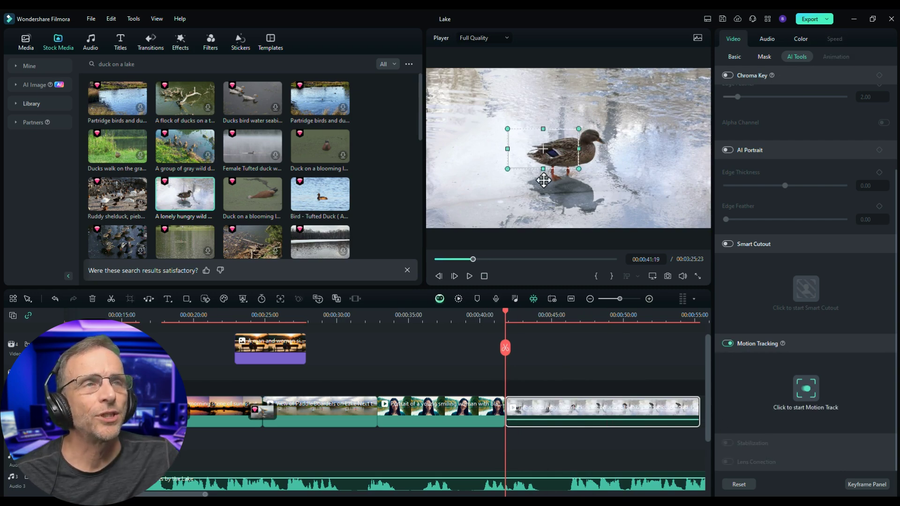
{"action": "left_click_drag", "start_coordinate": [621, 144], "coordinate": [564, 126]}
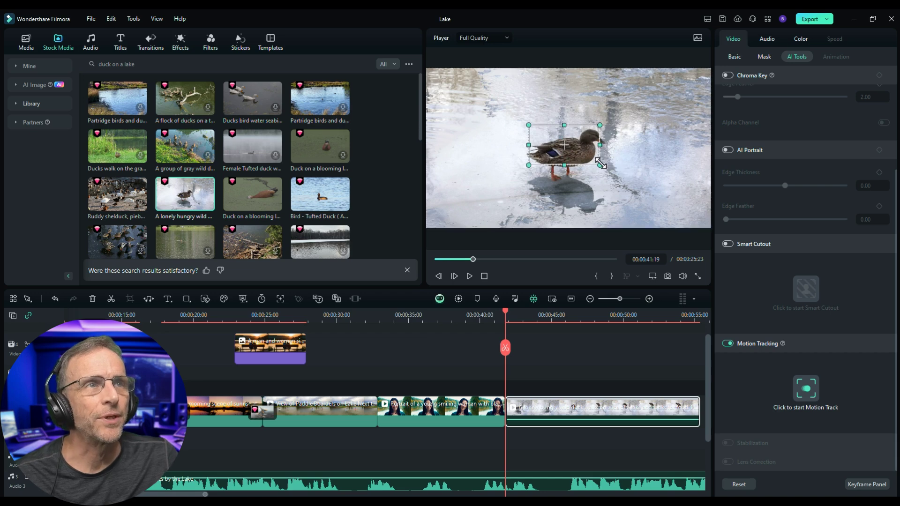
{"action": "mouse_move", "coordinate": [600, 165]}
{"action": "left_mouse_down"}
{"action": "mouse_move", "coordinate": [633, 184]}
{"action": "mouse_move", "coordinate": [595, 162]}
{"action": "left_mouse_up"}
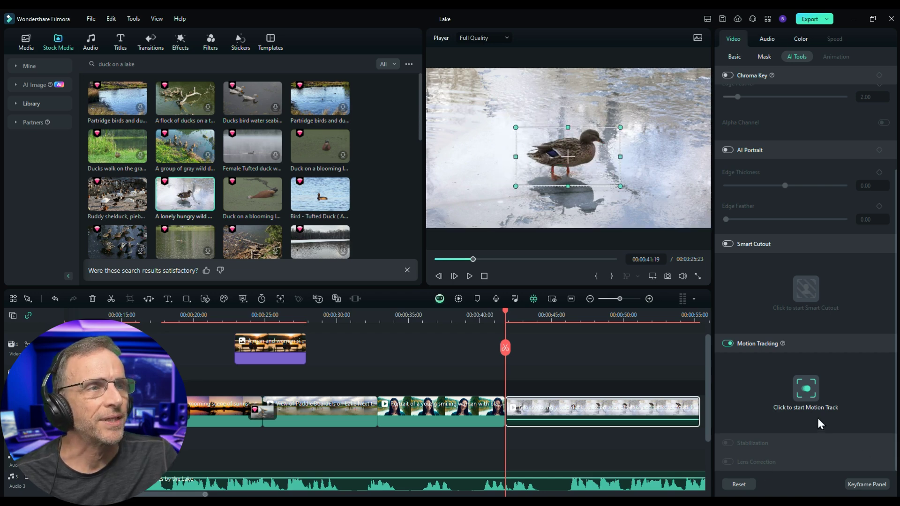
{"action": "left_click", "coordinate": [804, 387]}
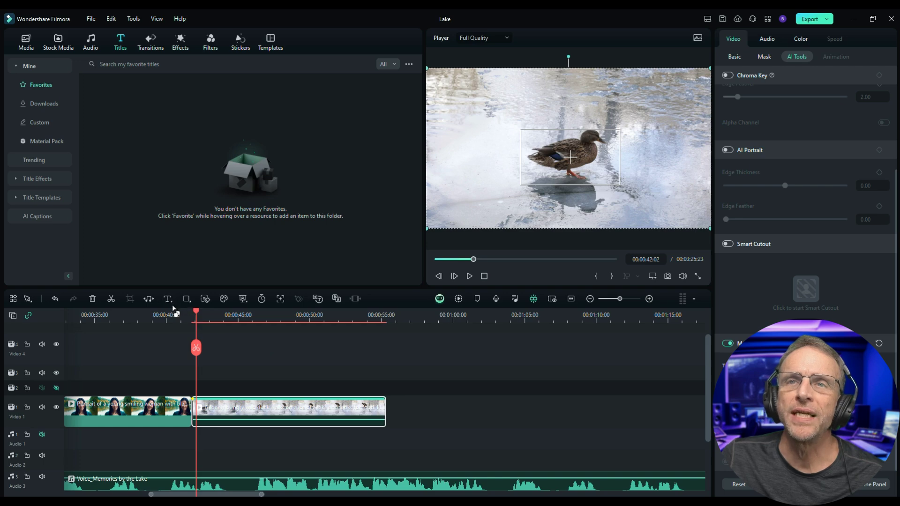
Add a default title reading 'This is a duck.' aligned to start with the duck clip
{"action": "left_click", "coordinate": [167, 299]}
{"action": "left_click", "coordinate": [185, 315]}
{"action": "type", "text": "This is a duck."}
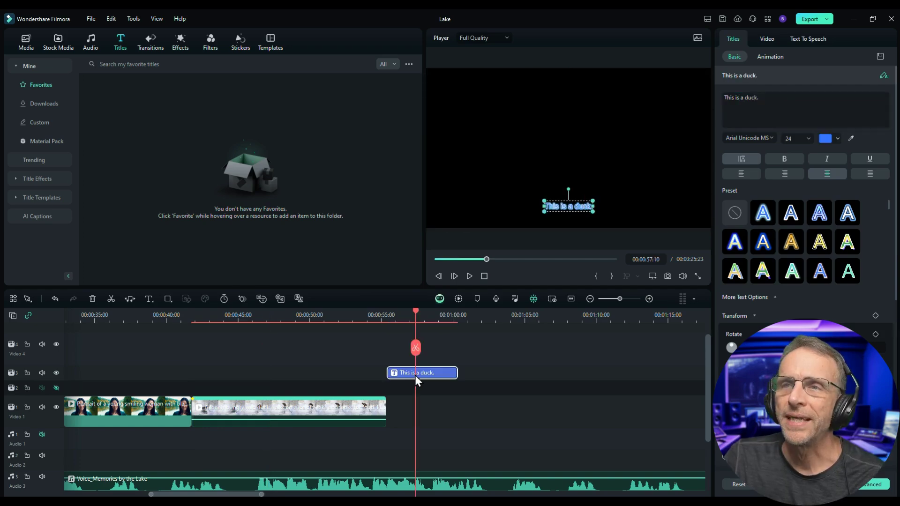
{"action": "left_click_drag", "start_coordinate": [414, 374], "coordinate": [220, 375]}
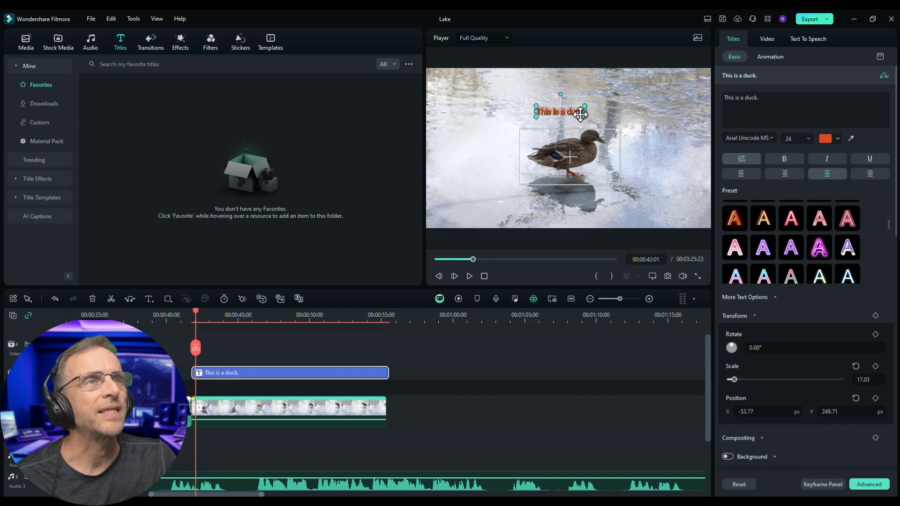
Link the title to the duck's motion track via the Basic 1 link element and play it back
{"action": "left_click", "coordinate": [326, 406]}
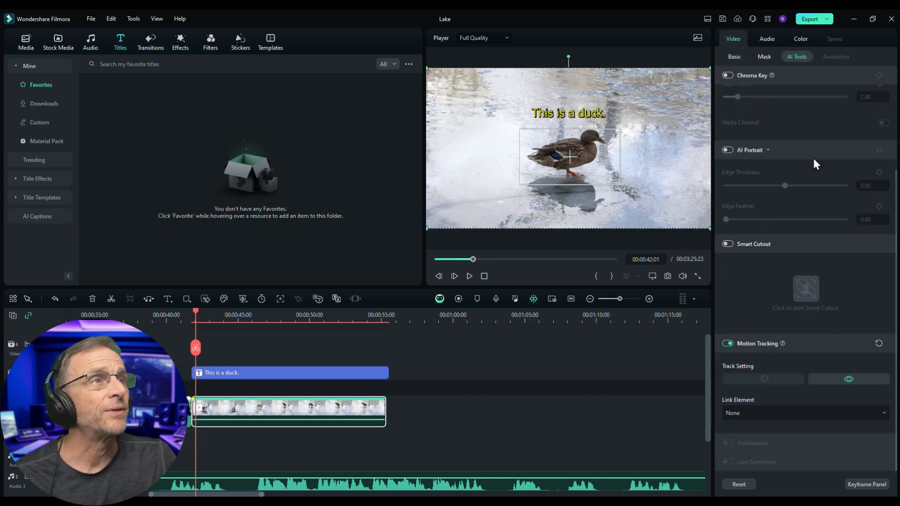
{"action": "left_click", "coordinate": [762, 411]}
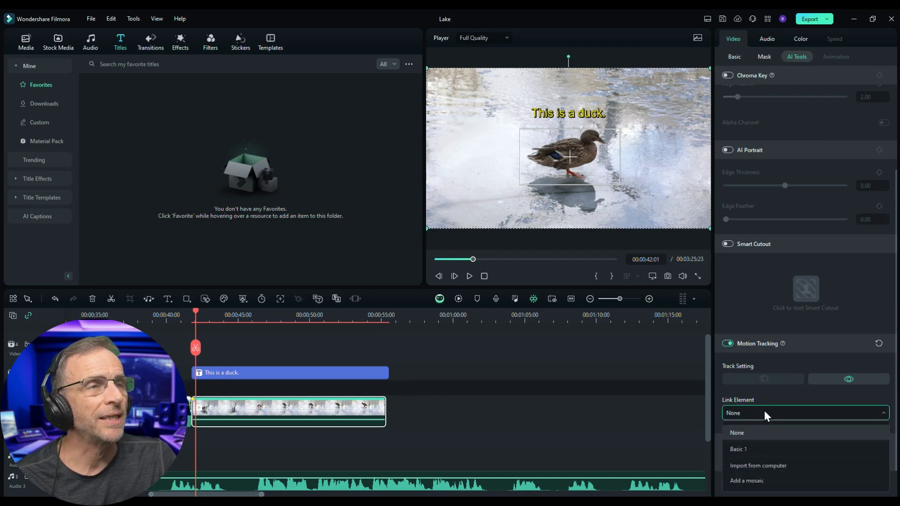
{"action": "left_click", "coordinate": [758, 448]}
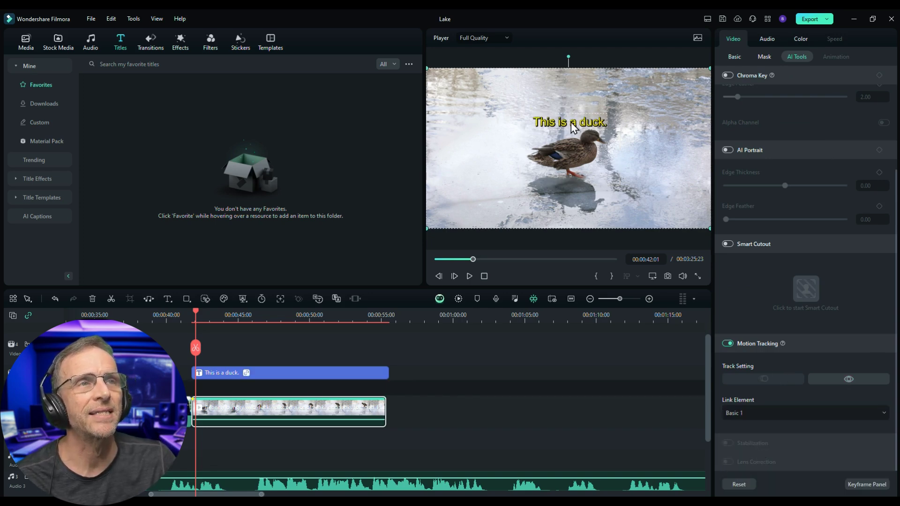
{"action": "left_click", "coordinate": [468, 277]}
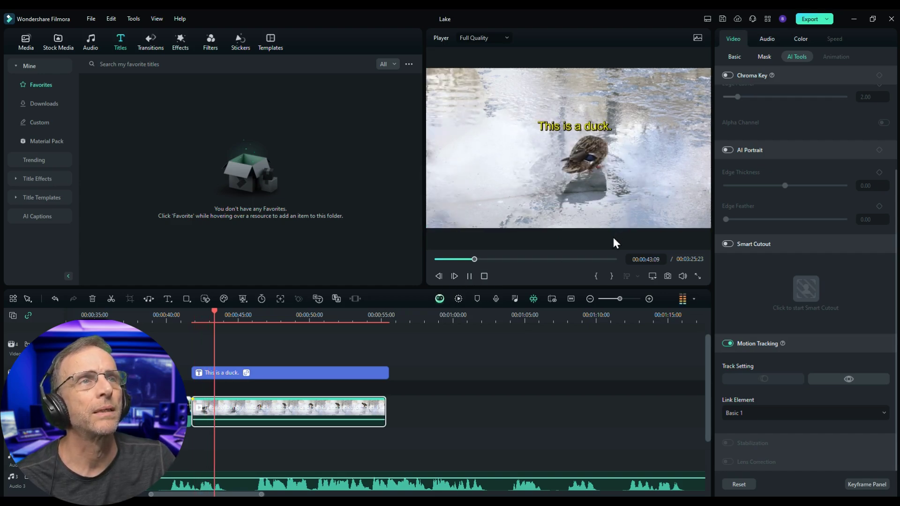
Stop playback and preview the Neon Trailing 3, Flashing Outline 7 and Burning Outline 4 stroke effects on the portrait
{"action": "left_click", "coordinate": [483, 276]}
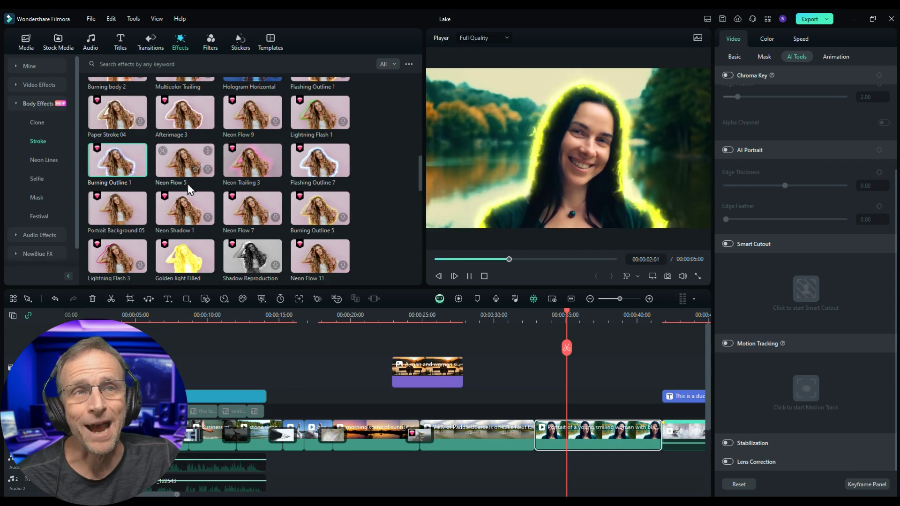
{"action": "left_click", "coordinate": [254, 164]}
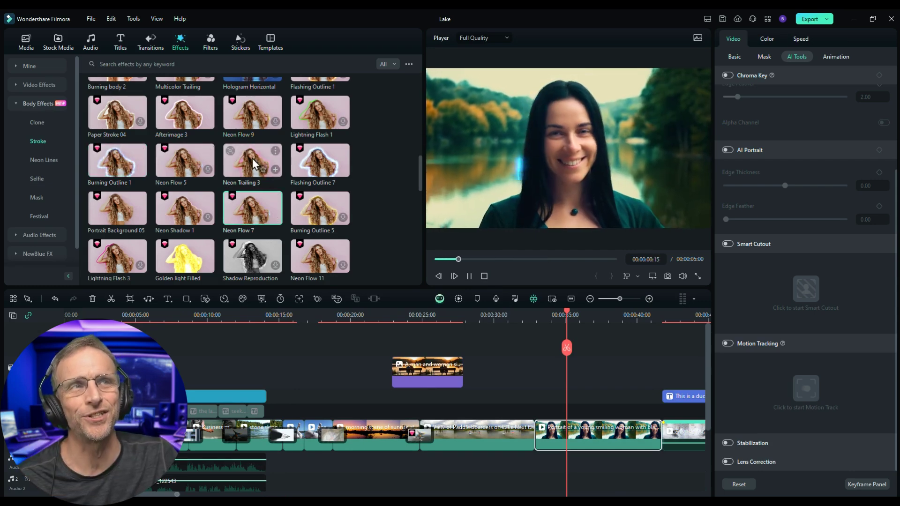
{"action": "left_click", "coordinate": [313, 165]}
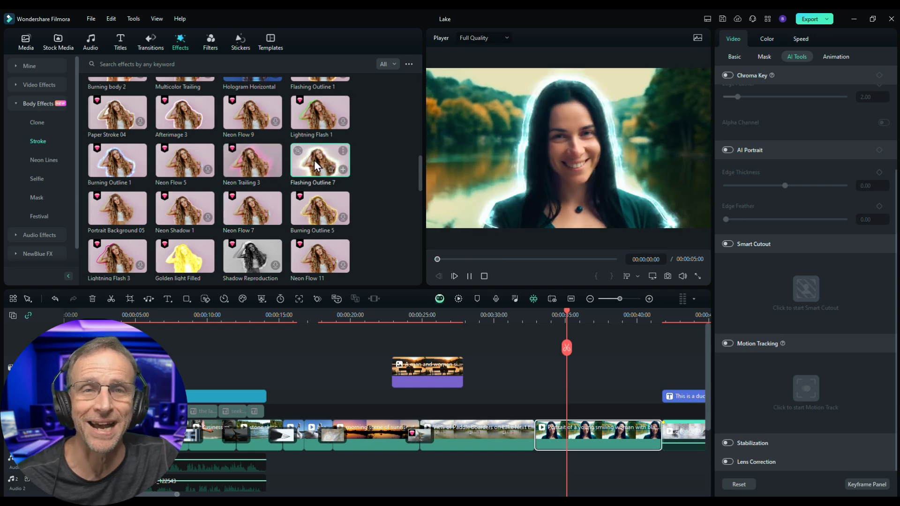
{"action": "scroll", "coordinate": [314, 187], "scroll_direction": "down", "scroll_amount": 5}
{"action": "left_click", "coordinate": [312, 205]}
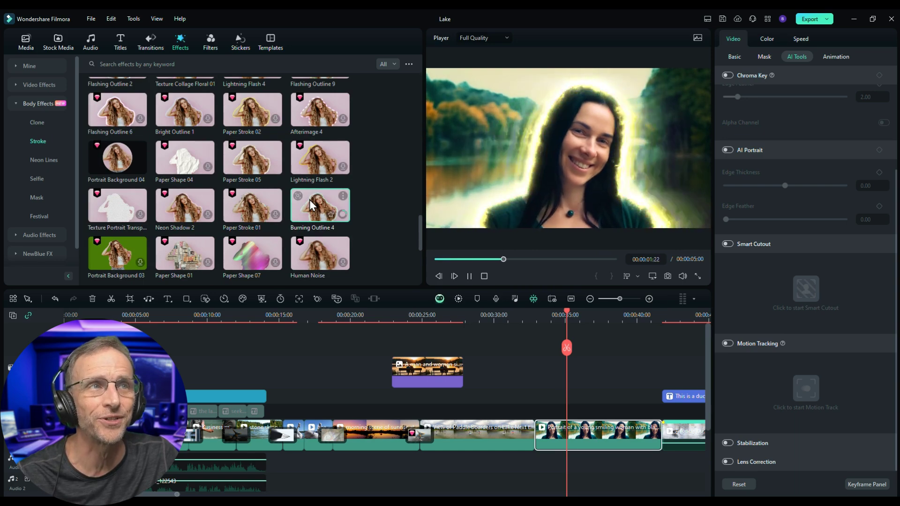